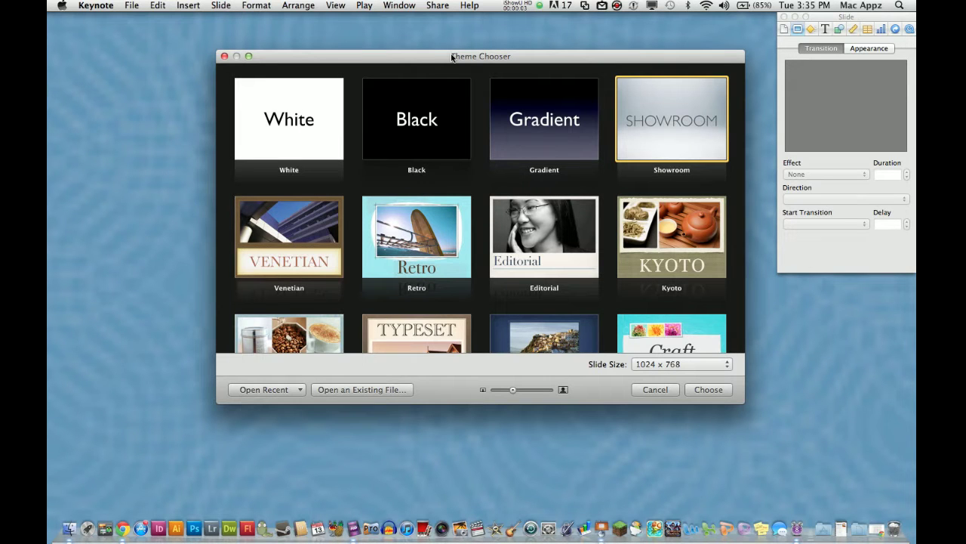
Move the Theme Chooser window a little to the left on the desktop.
{"action": "left_click_drag", "start_coordinate": [452, 59], "coordinate": [384, 59]}
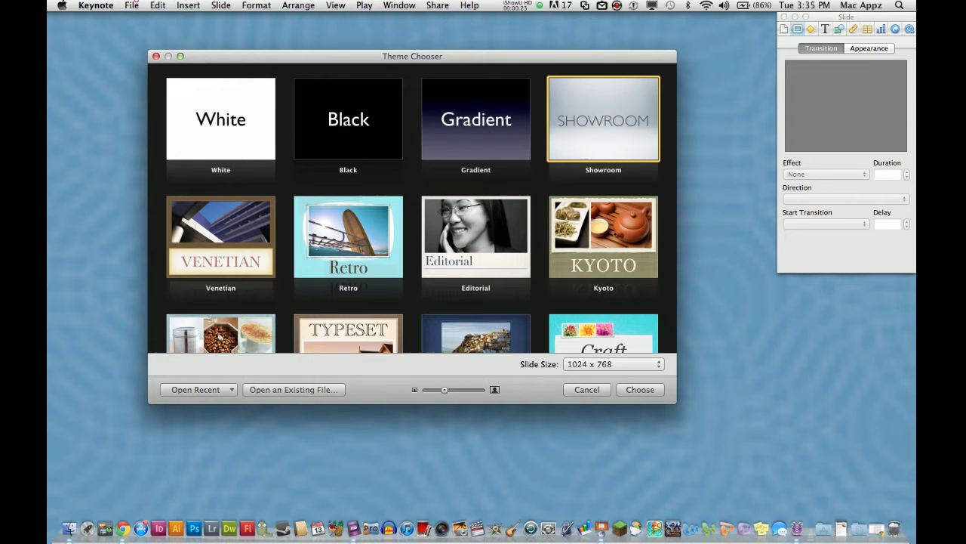
Browse the theme gallery and create a new presentation from the Showroom theme.
{"action": "left_click", "coordinate": [133, 5]}
{"action": "left_click", "coordinate": [299, 58]}
{"action": "scroll", "coordinate": [338, 167], "scroll_direction": "down", "scroll_amount": 5}
{"action": "scroll", "coordinate": [339, 168], "scroll_direction": "up", "scroll_amount": 5}
{"action": "scroll", "coordinate": [338, 167], "scroll_direction": "down", "scroll_amount": 2}
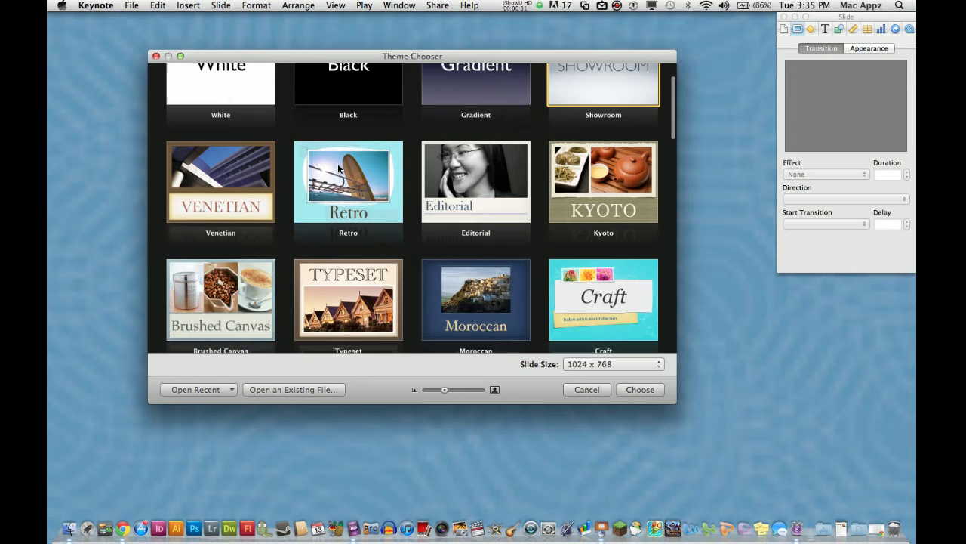
{"action": "scroll", "coordinate": [339, 168], "scroll_direction": "down", "scroll_amount": 6}
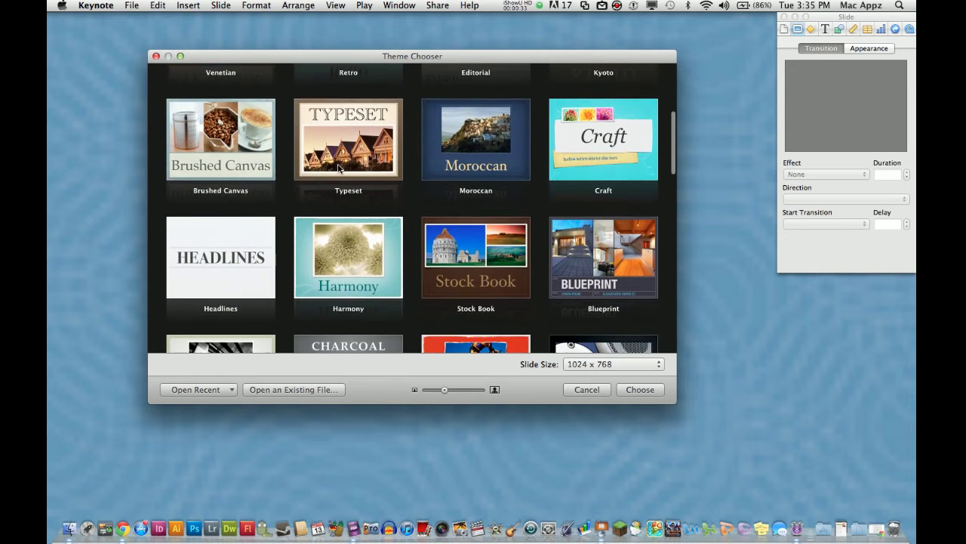
{"action": "scroll", "coordinate": [338, 168], "scroll_direction": "down", "scroll_amount": 9}
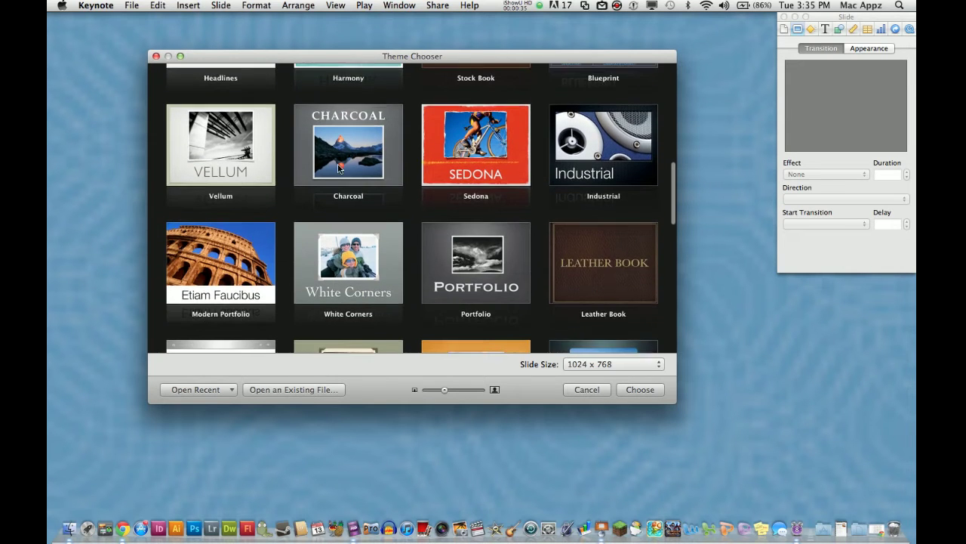
{"action": "scroll", "coordinate": [338, 167], "scroll_direction": "down", "scroll_amount": 5}
{"action": "scroll", "coordinate": [339, 168], "scroll_direction": "up", "scroll_amount": 2}
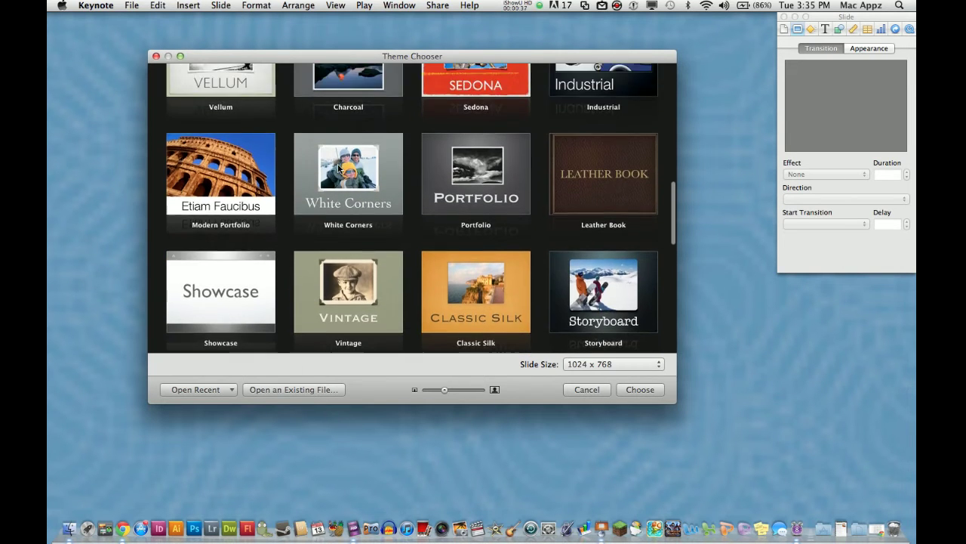
{"action": "scroll", "coordinate": [338, 167], "scroll_direction": "up", "scroll_amount": 15}
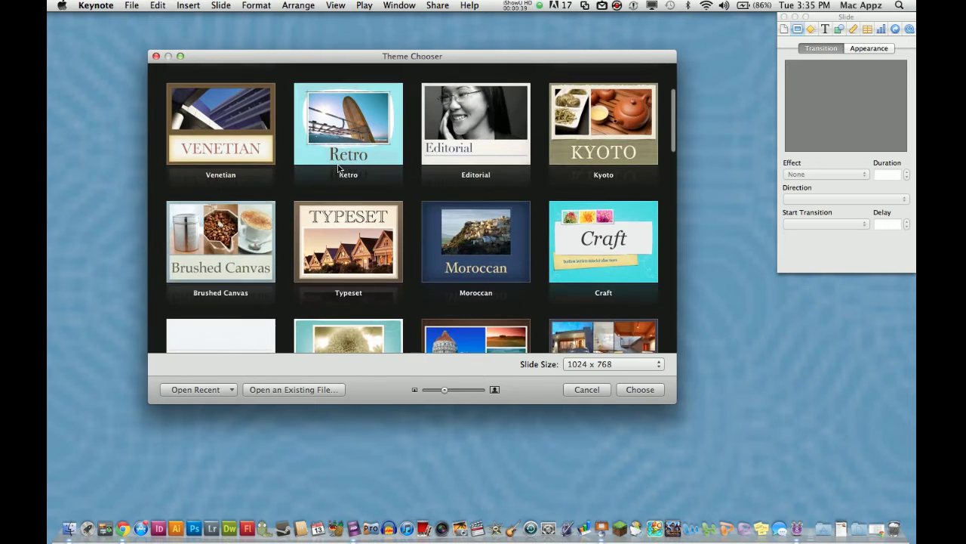
{"action": "scroll", "coordinate": [338, 168], "scroll_direction": "up", "scroll_amount": 4}
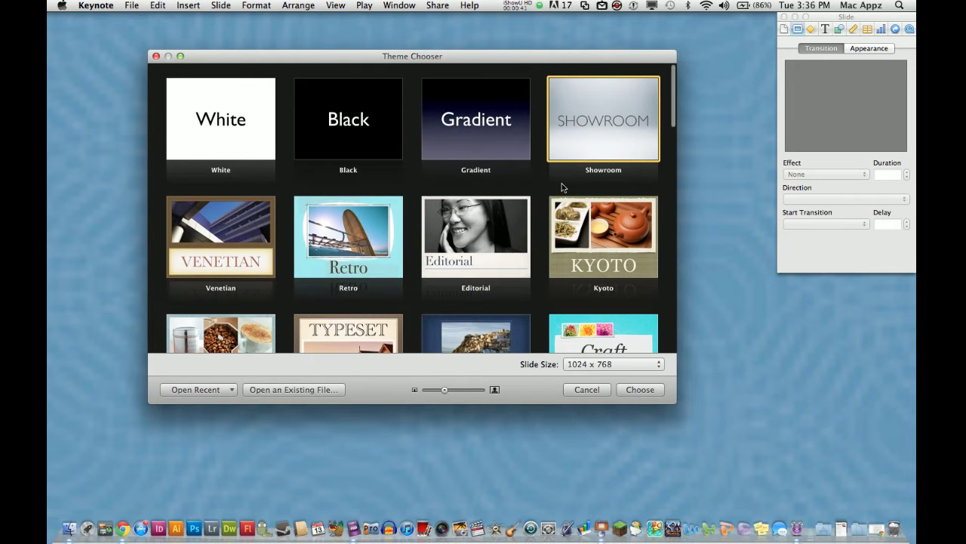
{"action": "double_click", "coordinate": [577, 142]}
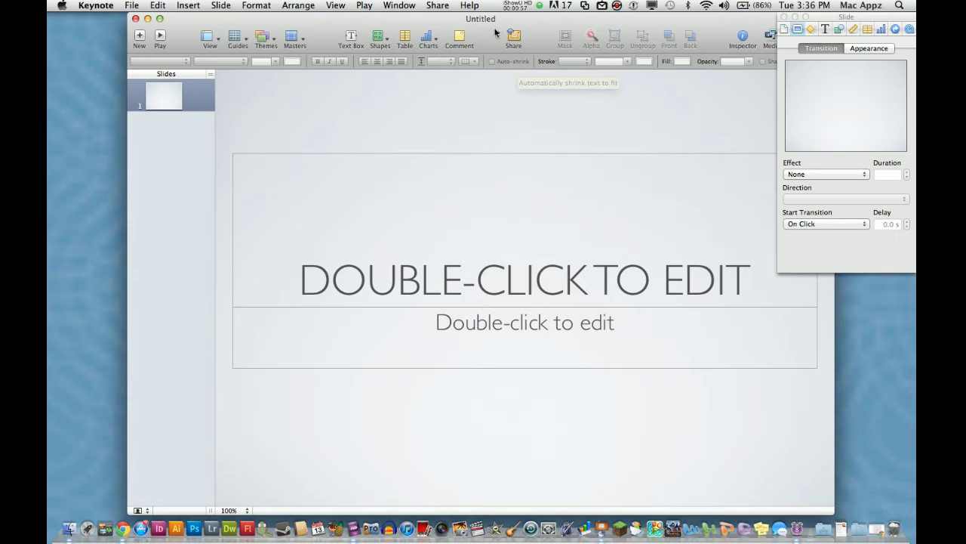
Move the new Showroom presentation window slightly to the left.
{"action": "left_click_drag", "start_coordinate": [498, 33], "coordinate": [443, 33]}
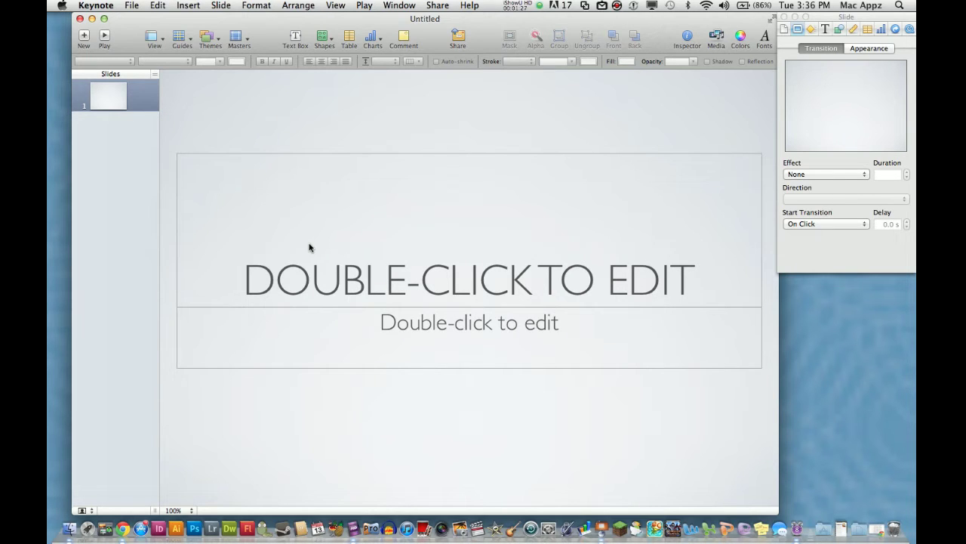
Title the slide TECHGURU77 with subtitle 'Making your technology Life Easier one video at a time...'.
{"action": "double_click", "coordinate": [334, 258]}
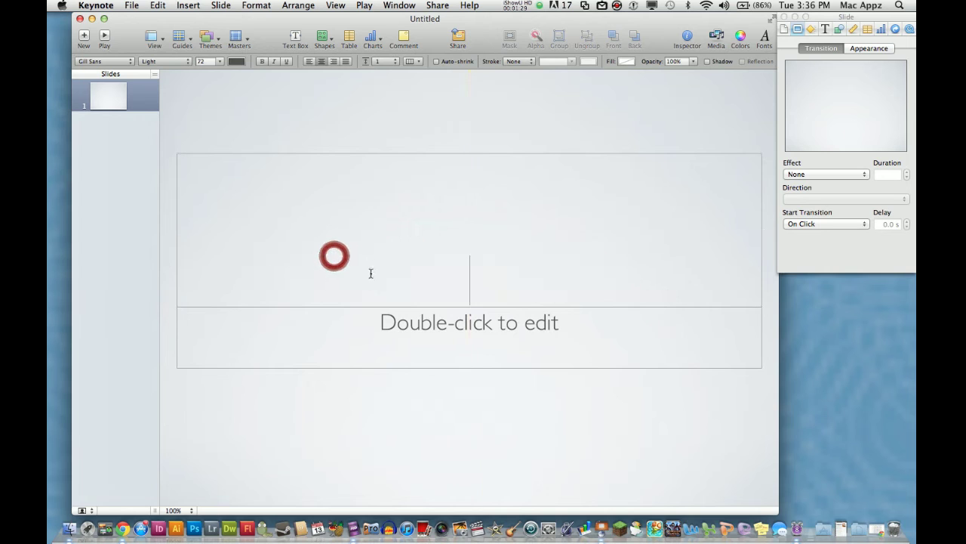
{"action": "type", "text": "TE"}
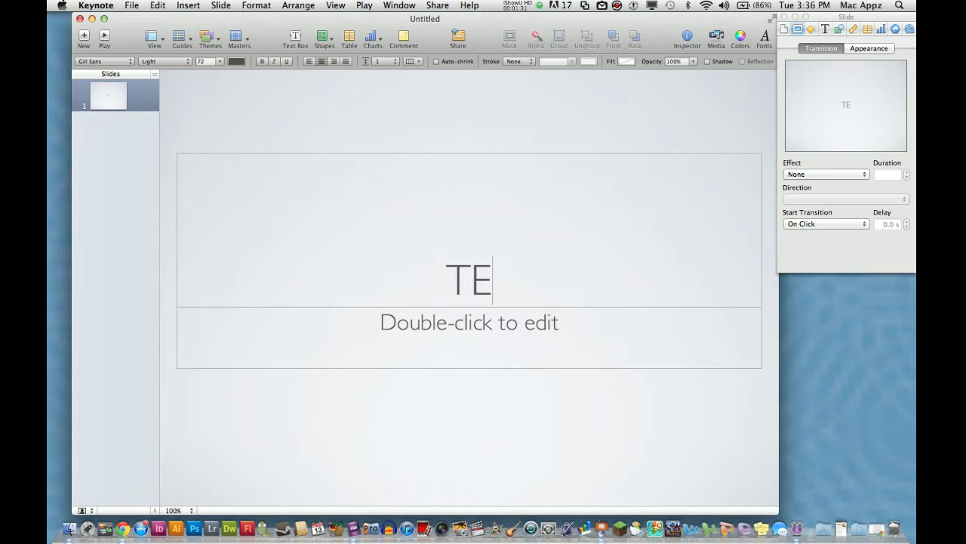
{"action": "type", "text": "CHGURU77"}
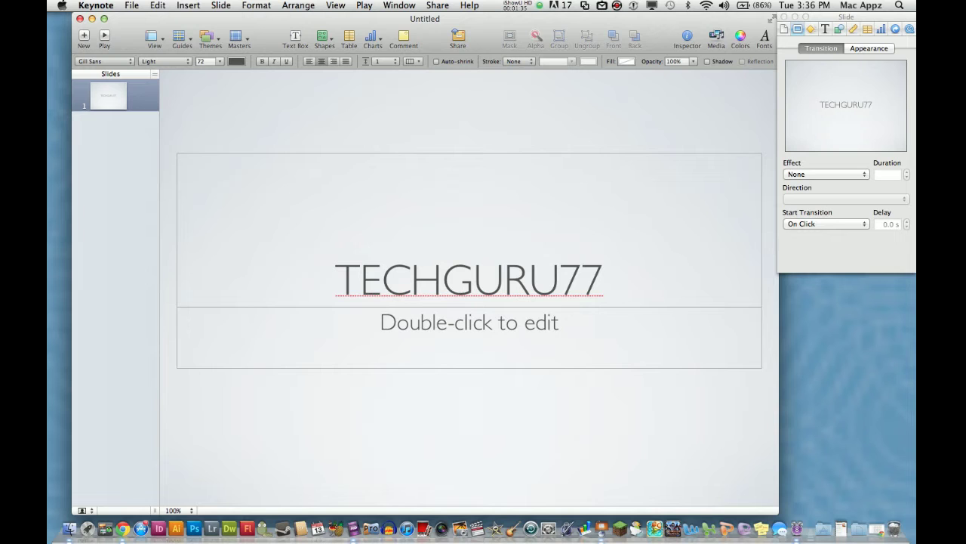
{"action": "double_click", "coordinate": [408, 326]}
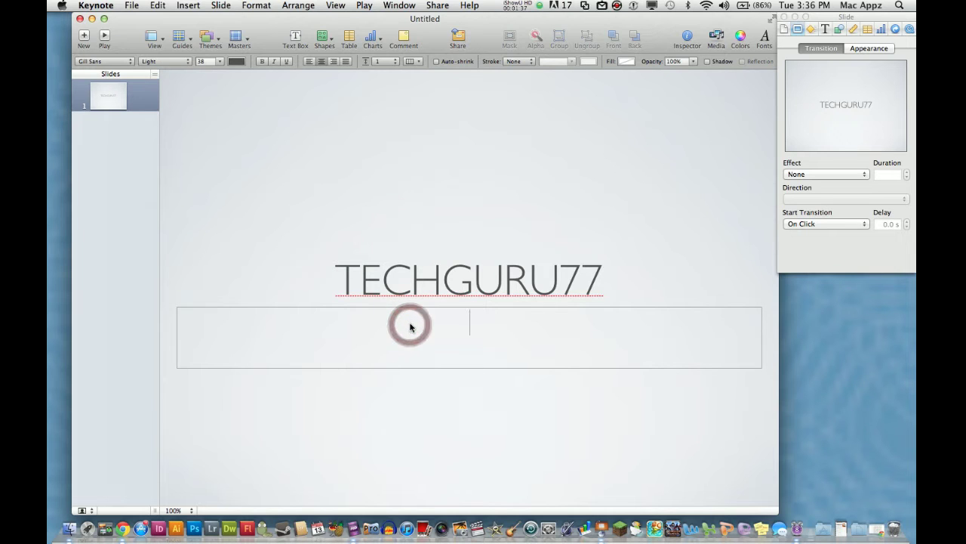
{"action": "type", "text": "Making "}
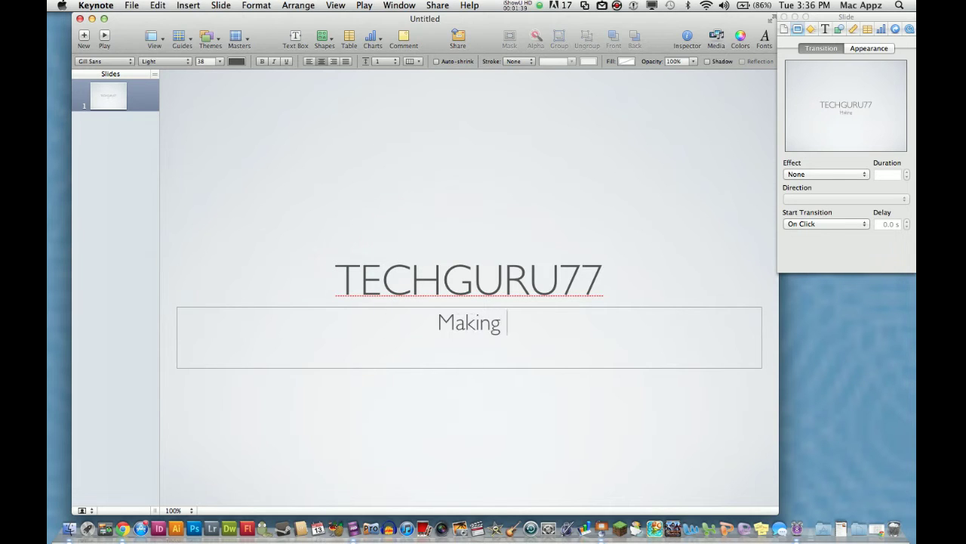
{"action": "type", "text": "your tech"}
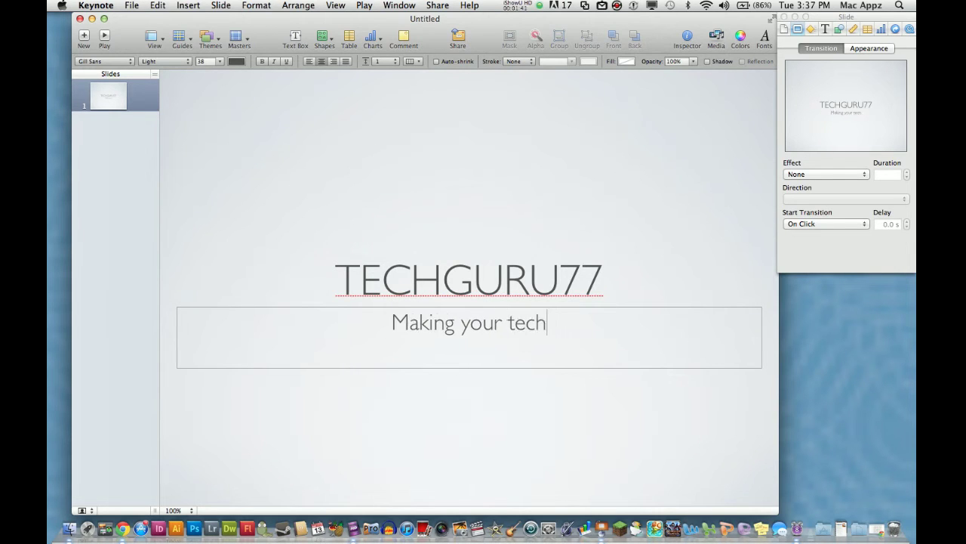
{"action": "type", "text": "nology Life"}
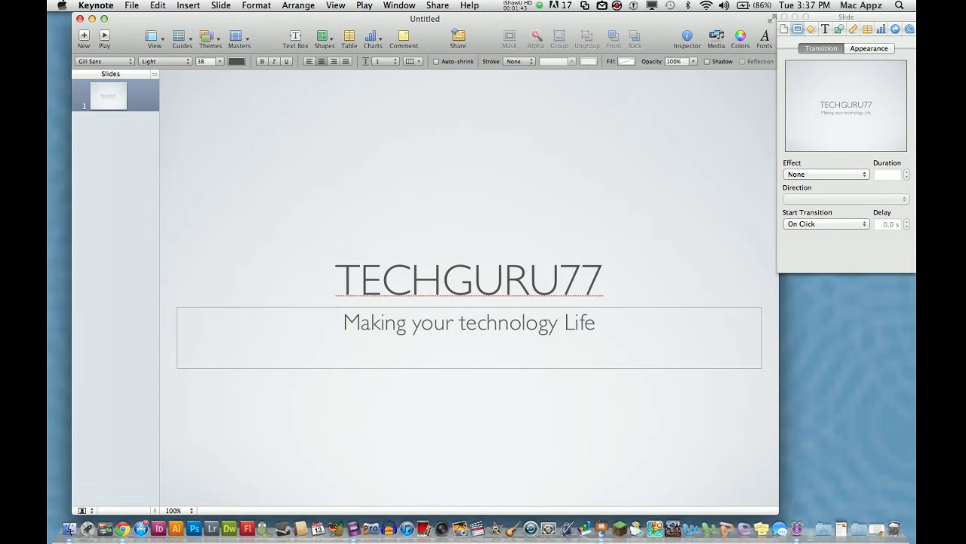
{"action": "type", "text": " Easier one v"}
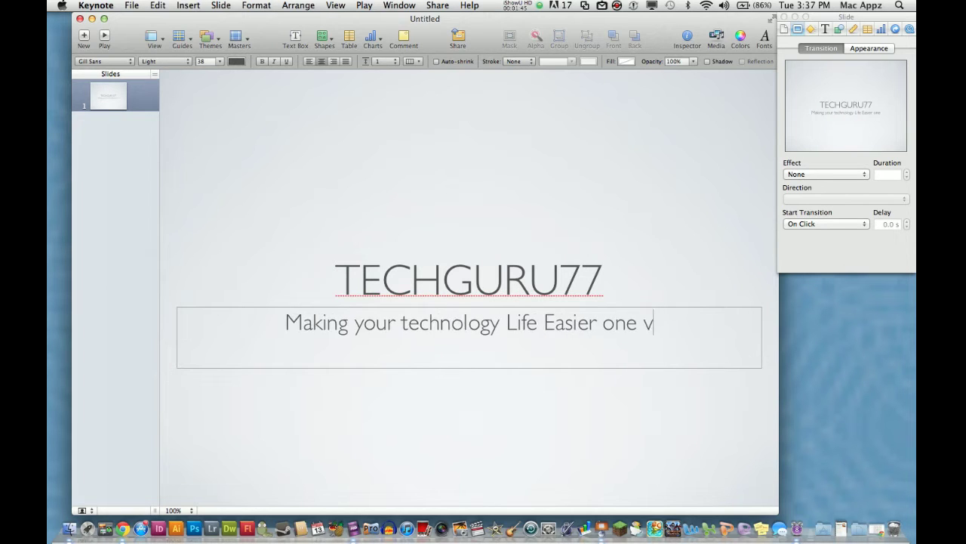
{"action": "type", "text": "ideo at a time.."}
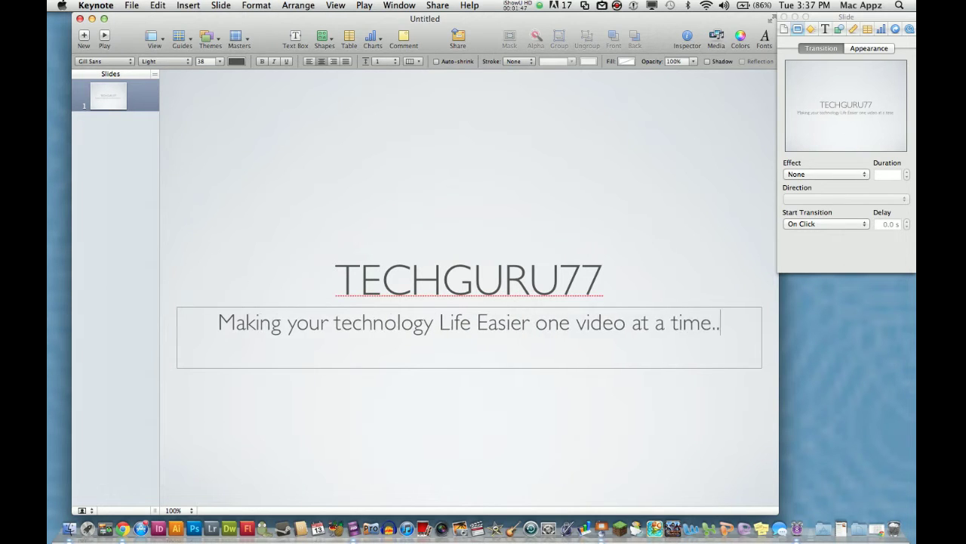
{"action": "type", "text": "."}
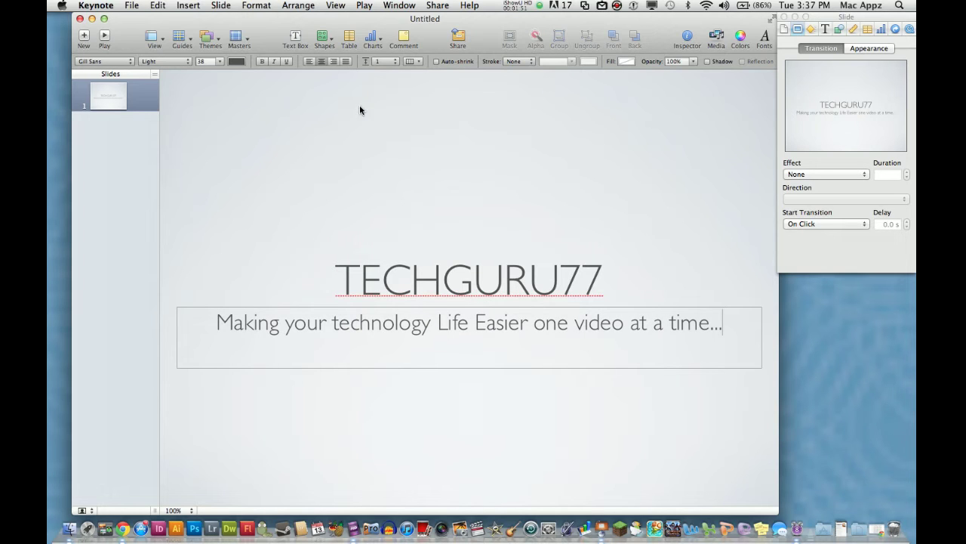
Add a text box, try several positions around the title, then delete it.
{"action": "left_click", "coordinate": [297, 40]}
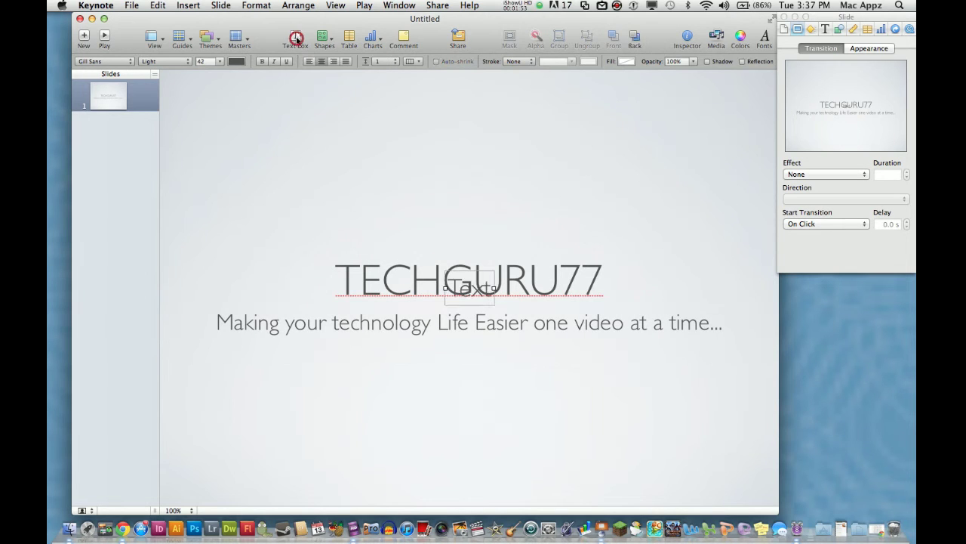
{"action": "left_click_drag", "start_coordinate": [462, 282], "coordinate": [295, 112]}
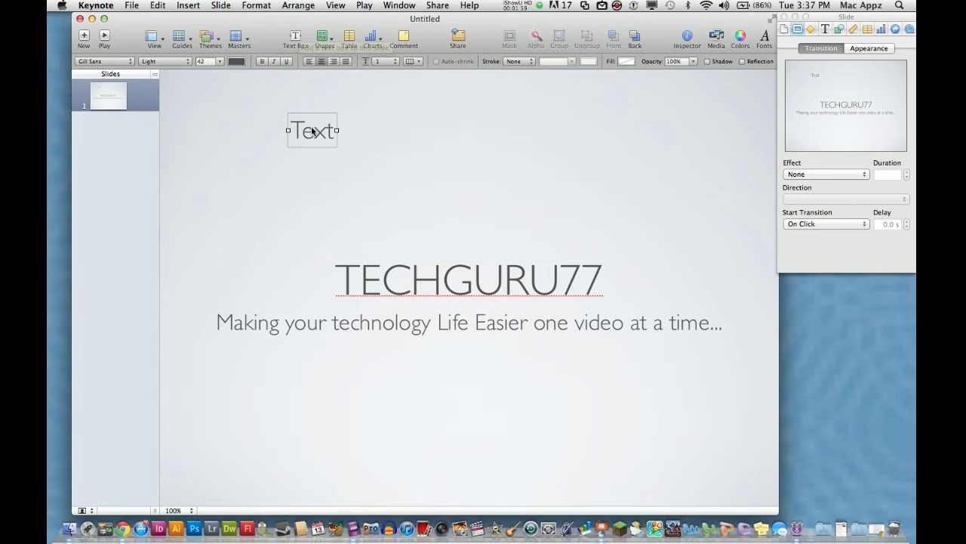
{"action": "left_click_drag", "start_coordinate": [313, 129], "coordinate": [468, 196]}
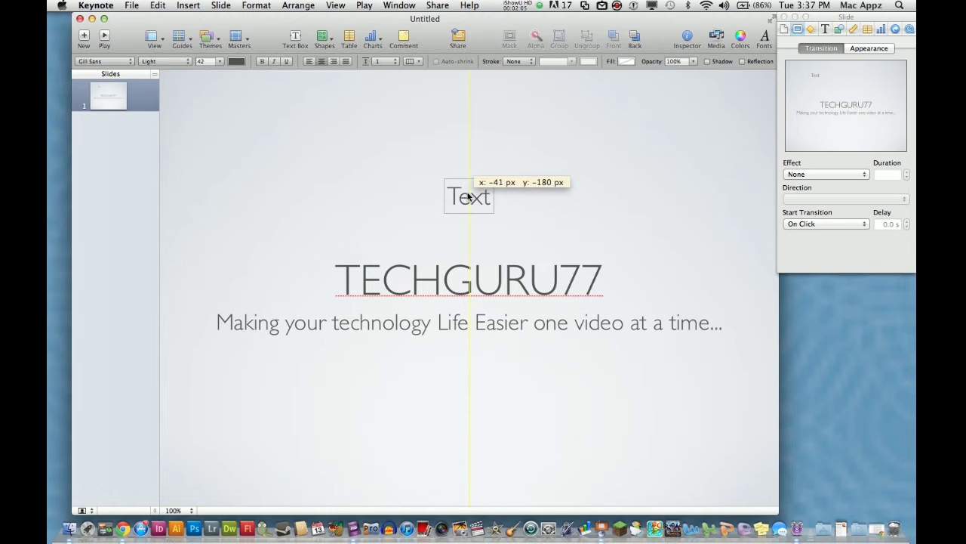
{"action": "left_click_drag", "start_coordinate": [468, 197], "coordinate": [579, 161]}
{"action": "left_click_drag", "start_coordinate": [485, 160], "coordinate": [470, 288]}
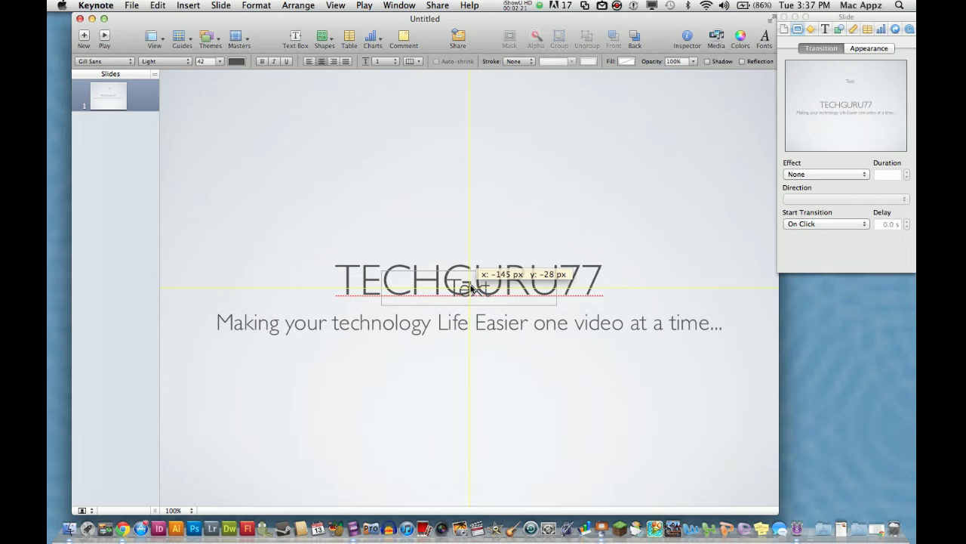
{"action": "left_click_drag", "start_coordinate": [471, 289], "coordinate": [477, 182]}
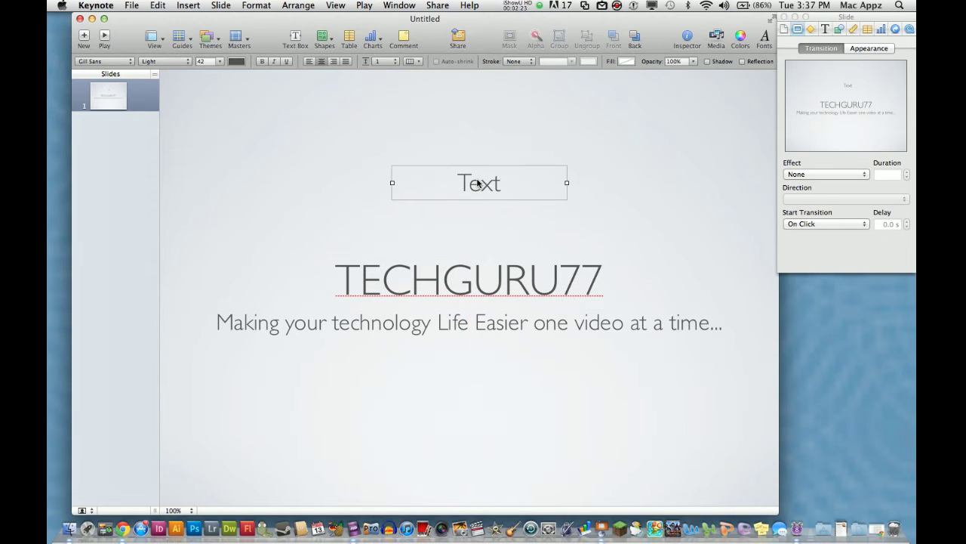
{"action": "key", "text": "Delete"}
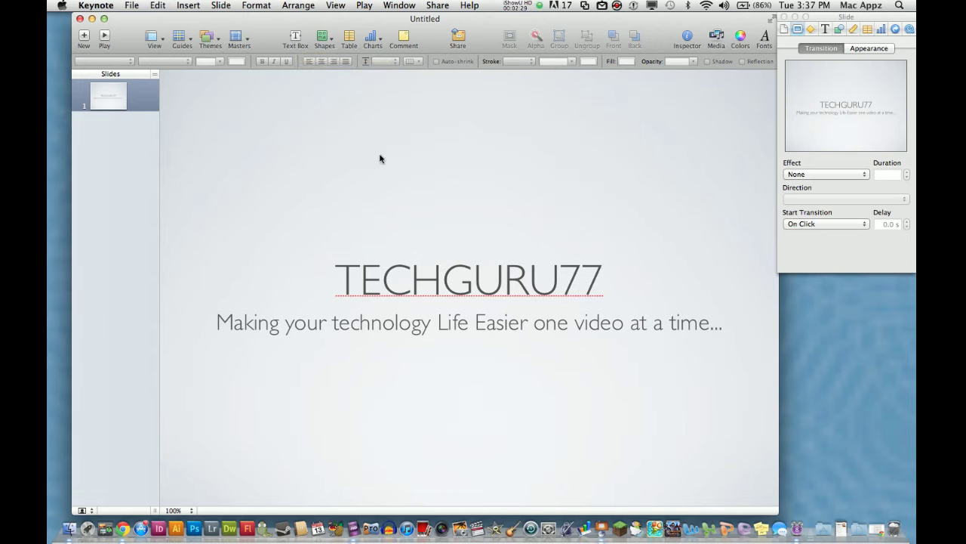
Insert a line with an arrowhead and move it to the slide's upper left.
{"action": "left_click", "coordinate": [325, 37]}
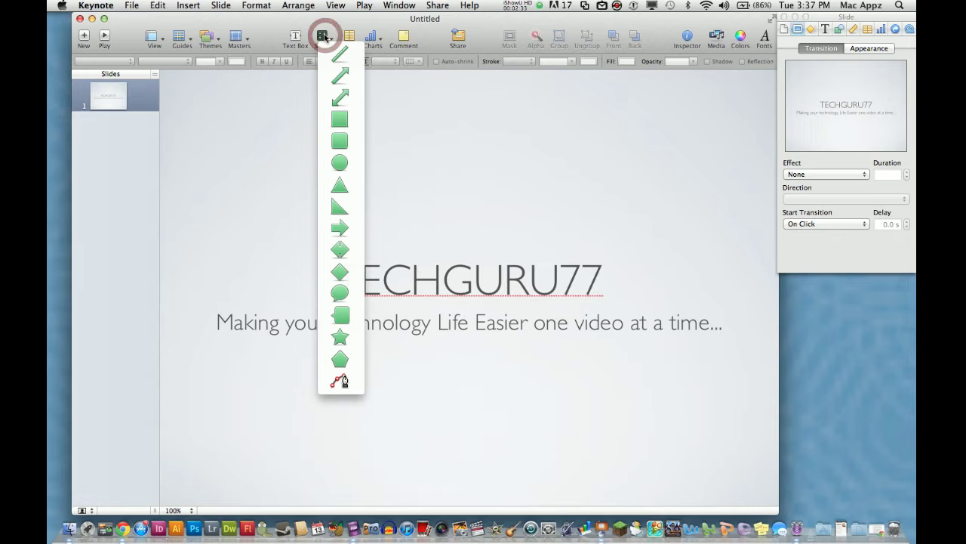
{"action": "left_click", "coordinate": [339, 76]}
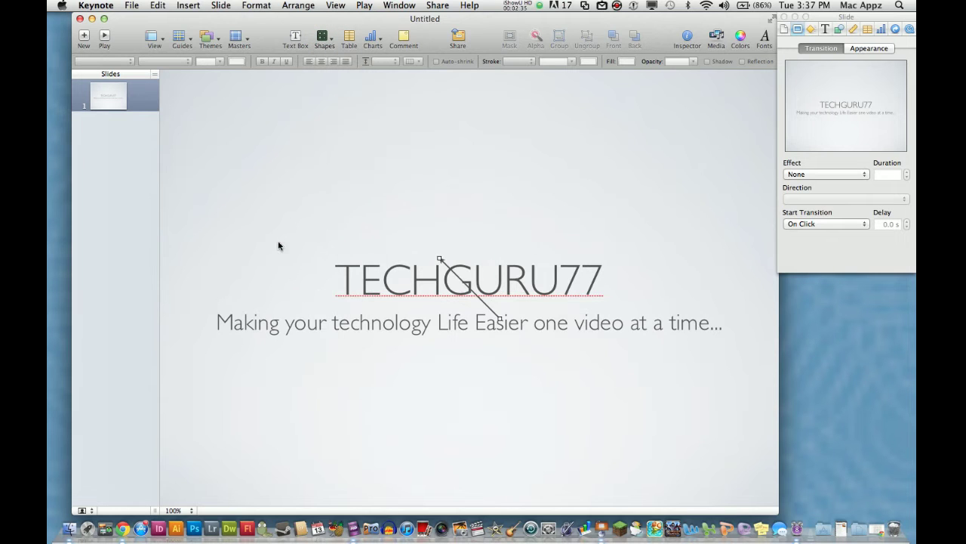
{"action": "left_click", "coordinate": [252, 246]}
{"action": "left_click_drag", "start_coordinate": [289, 231], "coordinate": [290, 230]}
{"action": "left_click", "coordinate": [487, 308]}
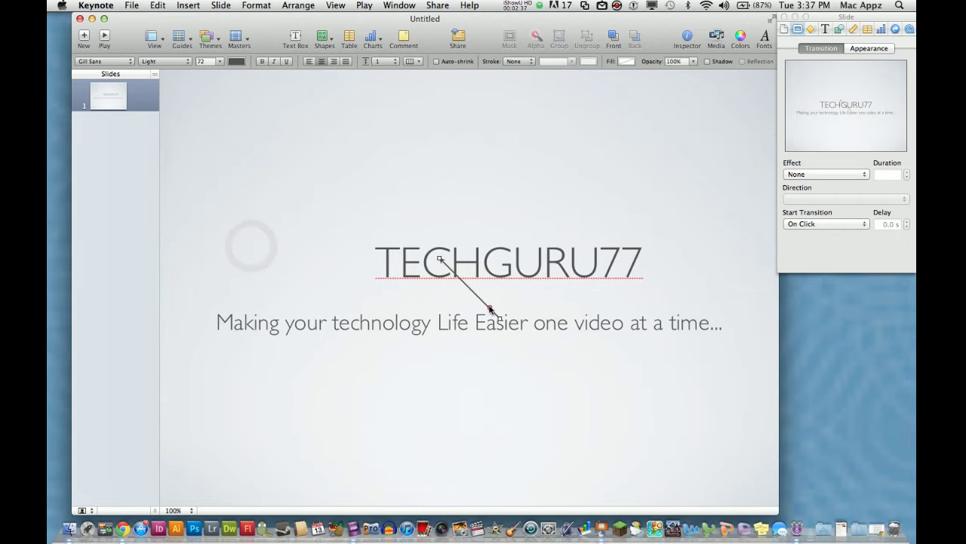
{"action": "left_click_drag", "start_coordinate": [487, 308], "coordinate": [287, 182]}
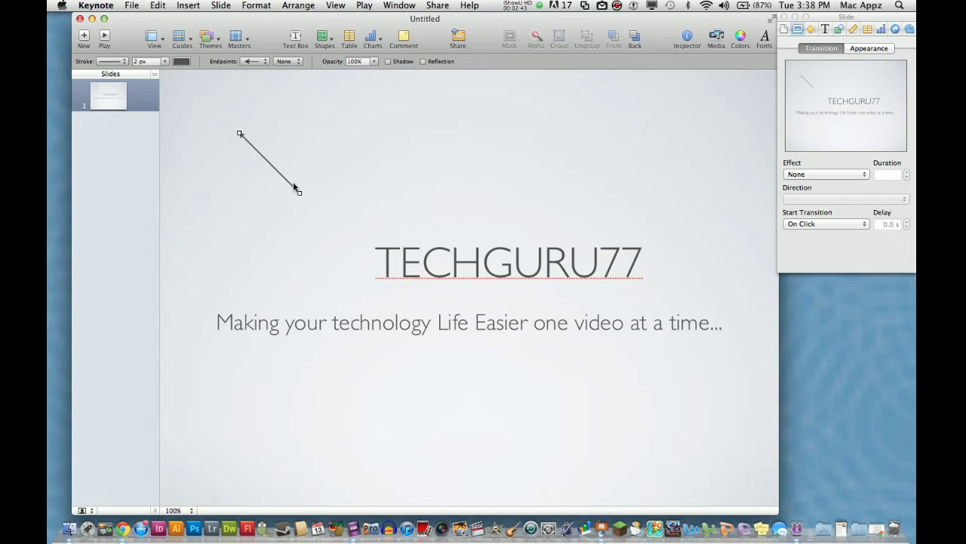
Style the arrow as a 6 px dotted line with arrowheads at both ends.
{"action": "left_click", "coordinate": [163, 61]}
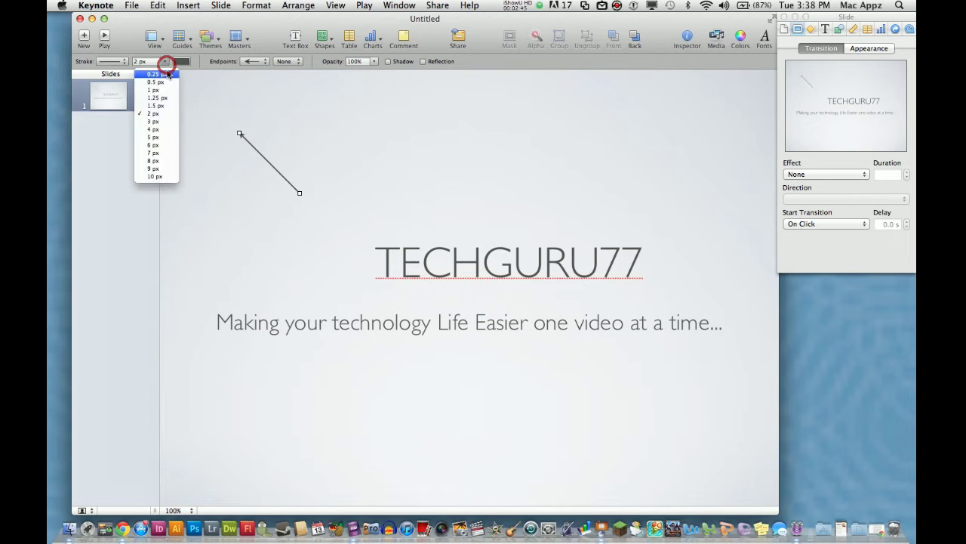
{"action": "left_click", "coordinate": [155, 146]}
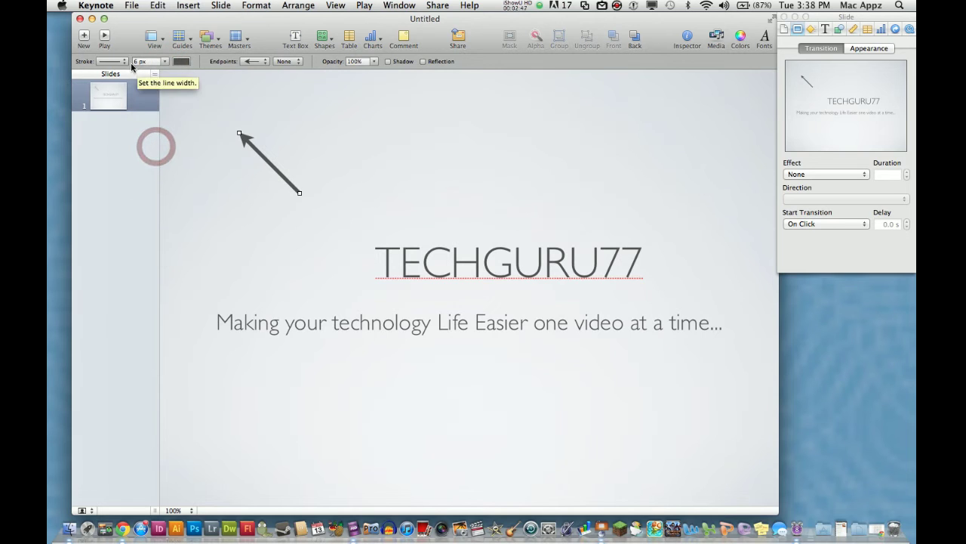
{"action": "left_click", "coordinate": [125, 62]}
{"action": "left_click", "coordinate": [133, 92]}
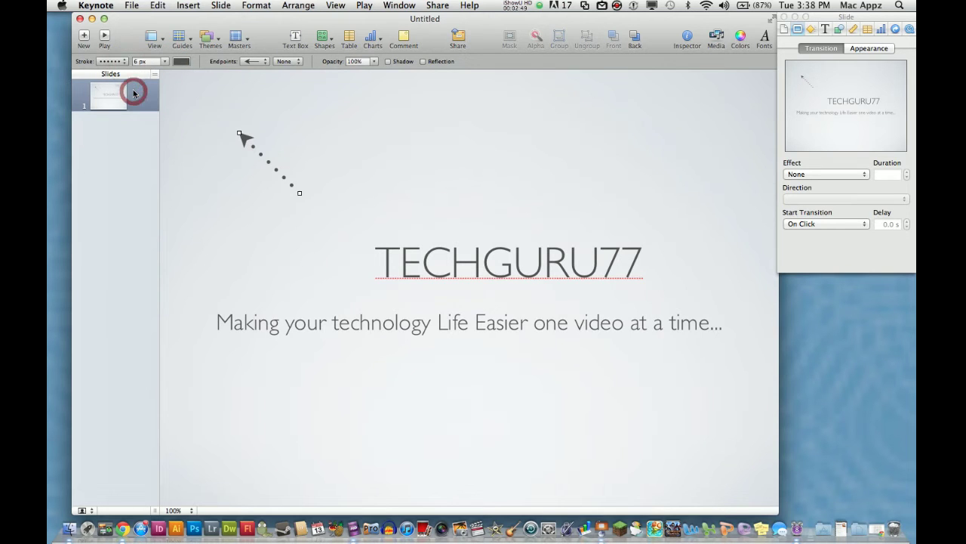
{"action": "left_click", "coordinate": [261, 64]}
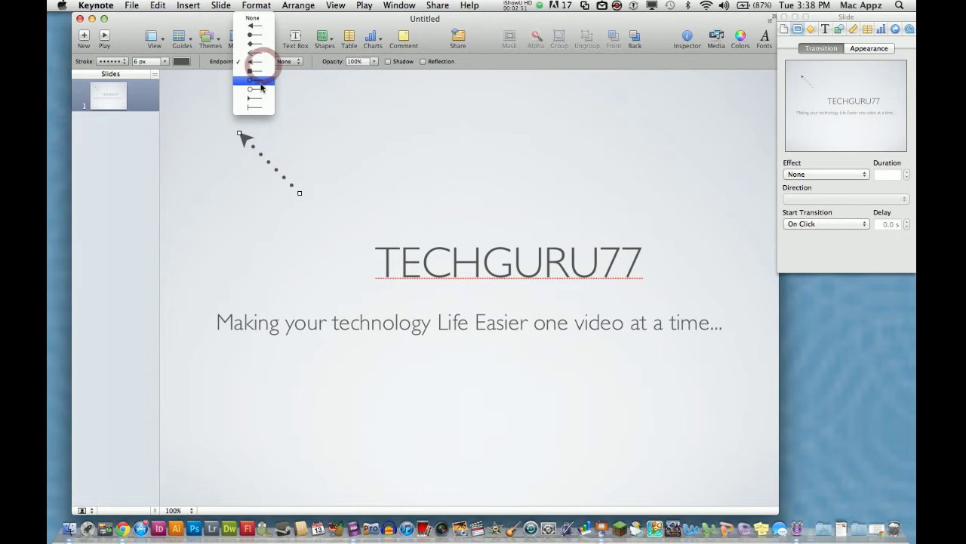
{"action": "left_click", "coordinate": [260, 89]}
{"action": "left_click", "coordinate": [255, 61]}
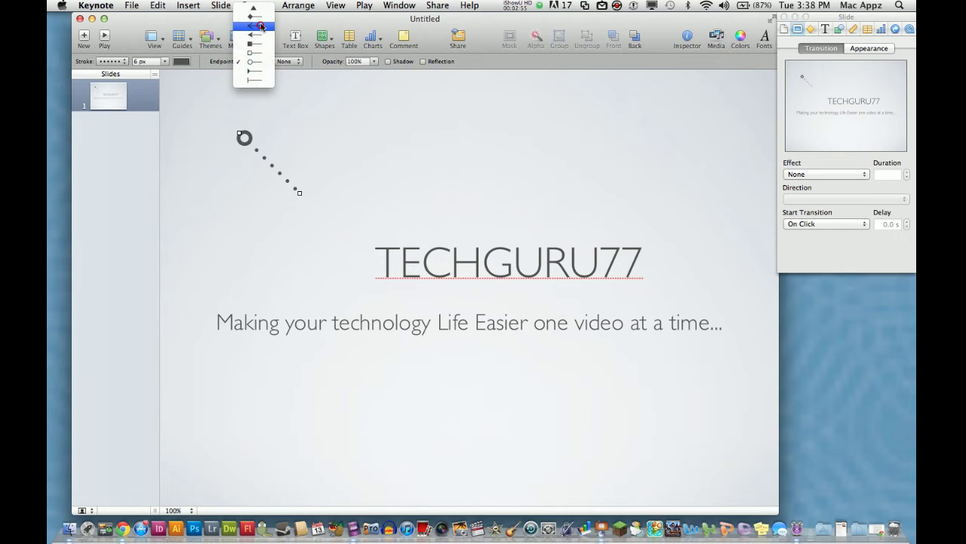
{"action": "left_click", "coordinate": [260, 25]}
{"action": "left_click", "coordinate": [288, 61]}
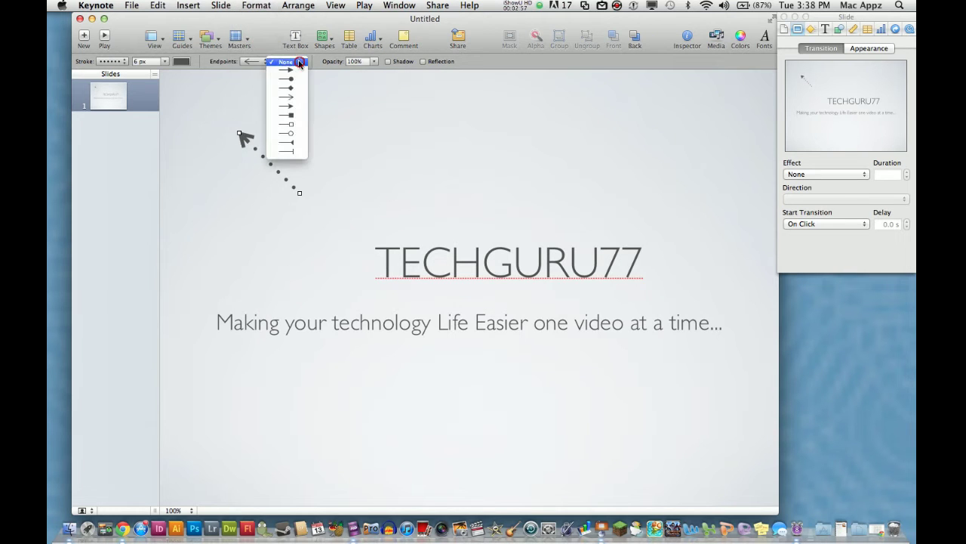
{"action": "left_click", "coordinate": [299, 78]}
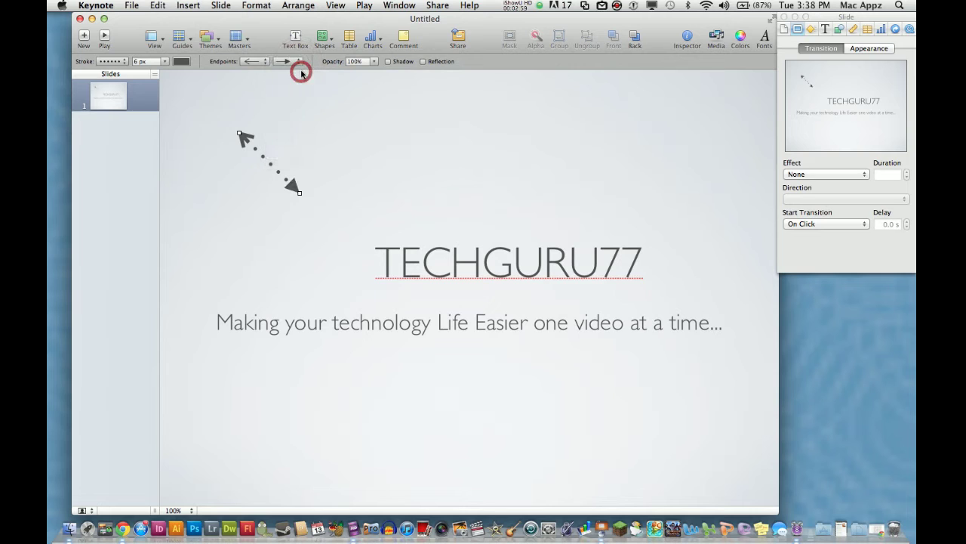
Keep the arrow fully opaque, add a drop shadow, and place it near the title without reflection.
{"action": "left_click", "coordinate": [373, 61]}
{"action": "left_click", "coordinate": [367, 97]}
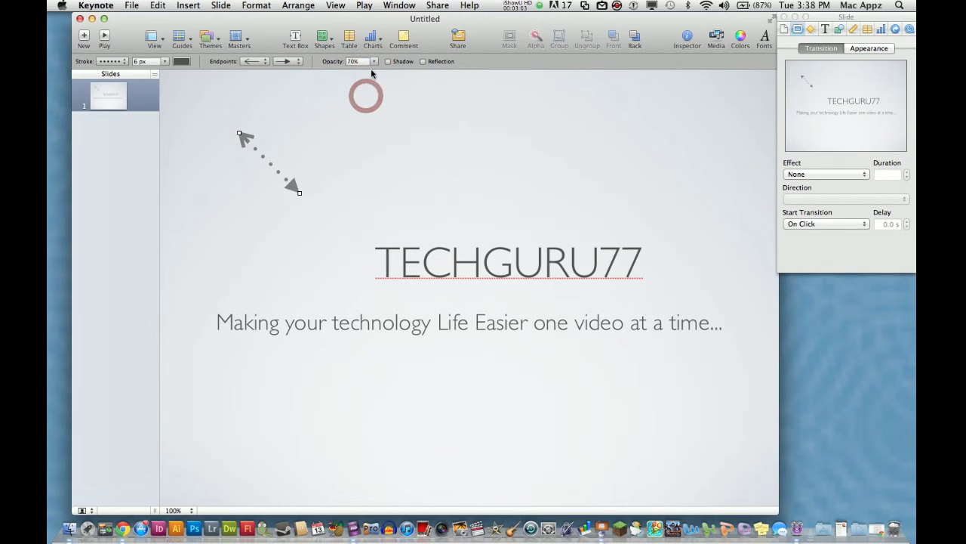
{"action": "left_click", "coordinate": [374, 62]}
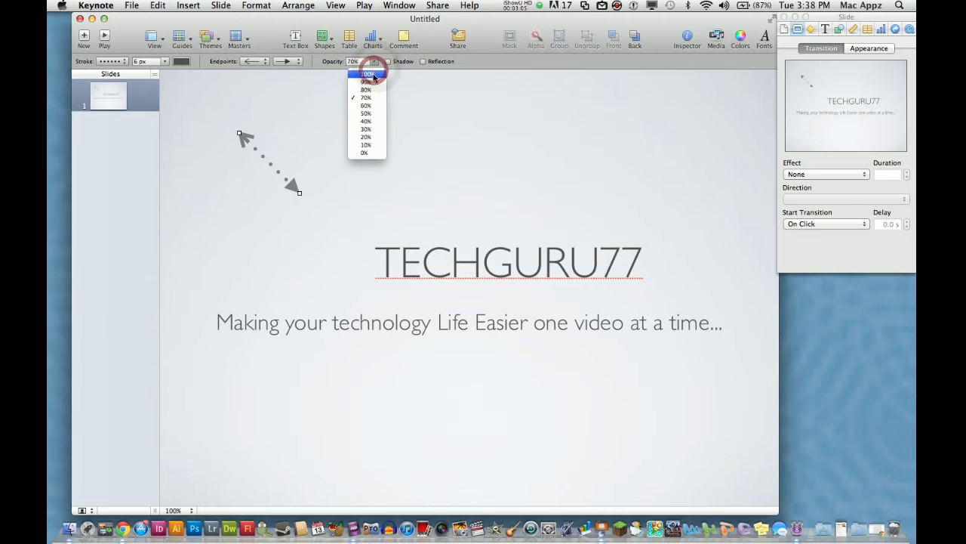
{"action": "left_click", "coordinate": [374, 76]}
{"action": "left_click", "coordinate": [388, 61]}
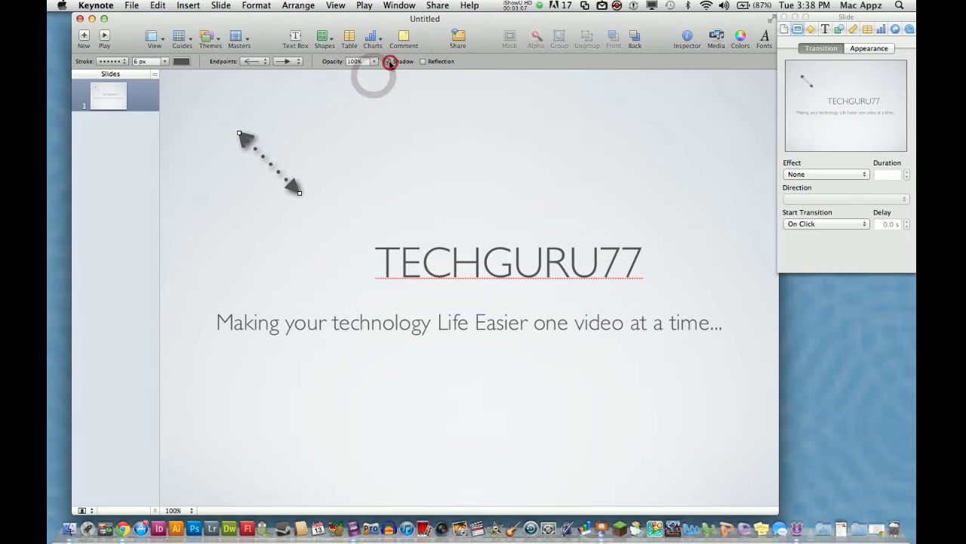
{"action": "left_click_drag", "start_coordinate": [296, 190], "coordinate": [363, 220]}
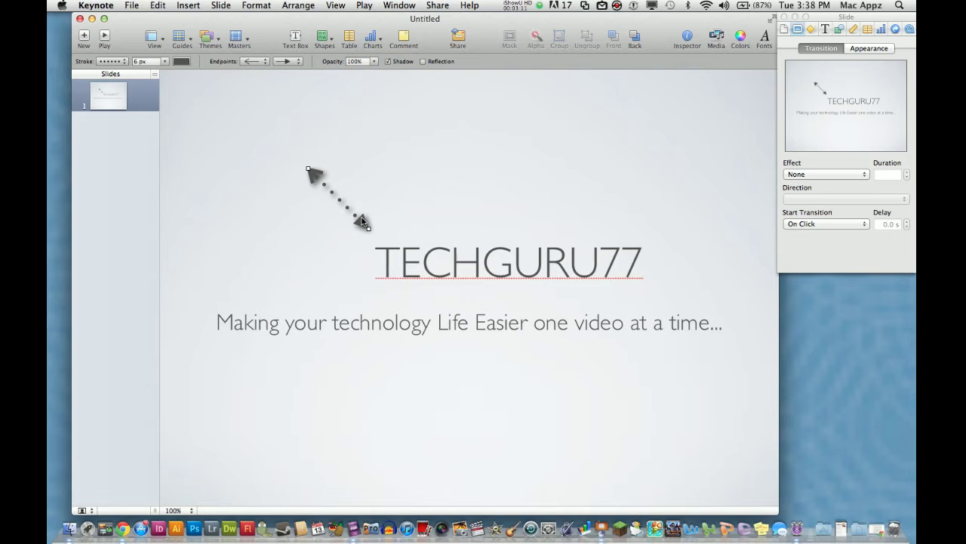
{"action": "left_click", "coordinate": [424, 62]}
{"action": "left_click", "coordinate": [405, 138]}
{"action": "left_click", "coordinate": [356, 215]}
{"action": "left_click", "coordinate": [424, 61]}
Add a new slide after the title slide and select its red motorcycle photo.
{"action": "left_click", "coordinate": [189, 5]}
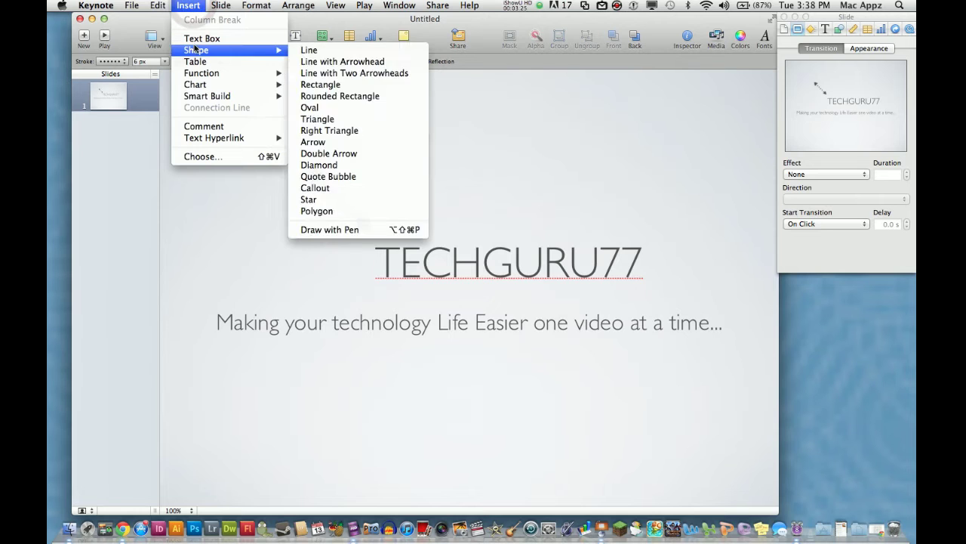
{"action": "mouse_move", "coordinate": [222, 5]}
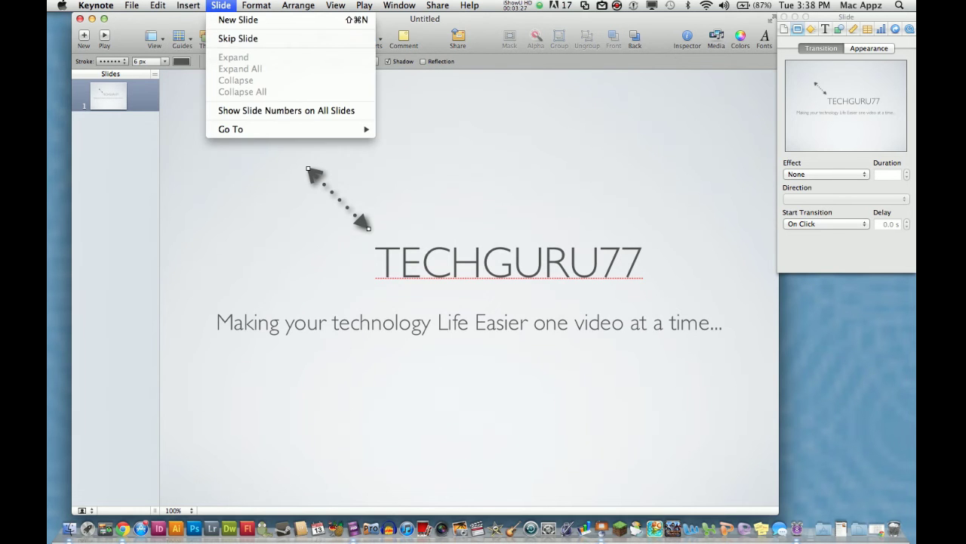
{"action": "left_click", "coordinate": [231, 23]}
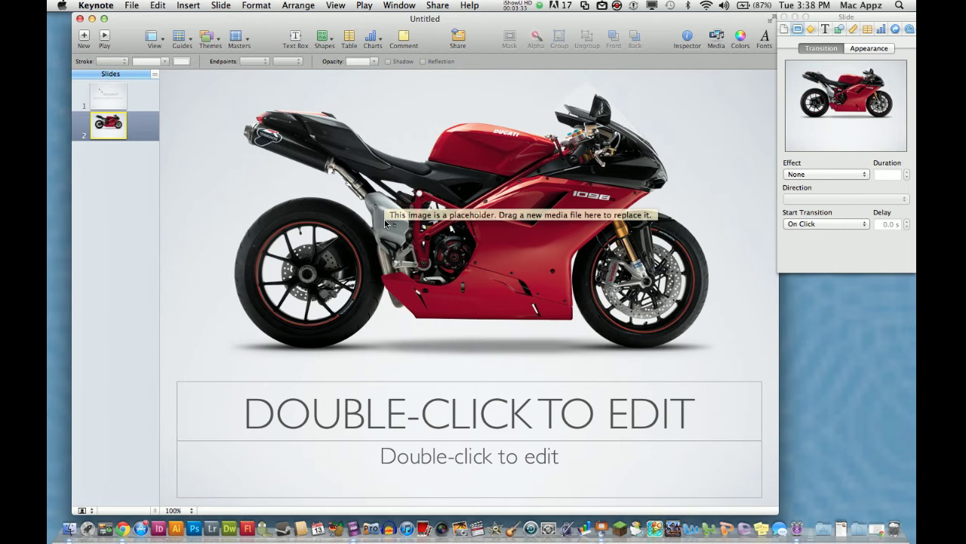
{"action": "left_click", "coordinate": [423, 252]}
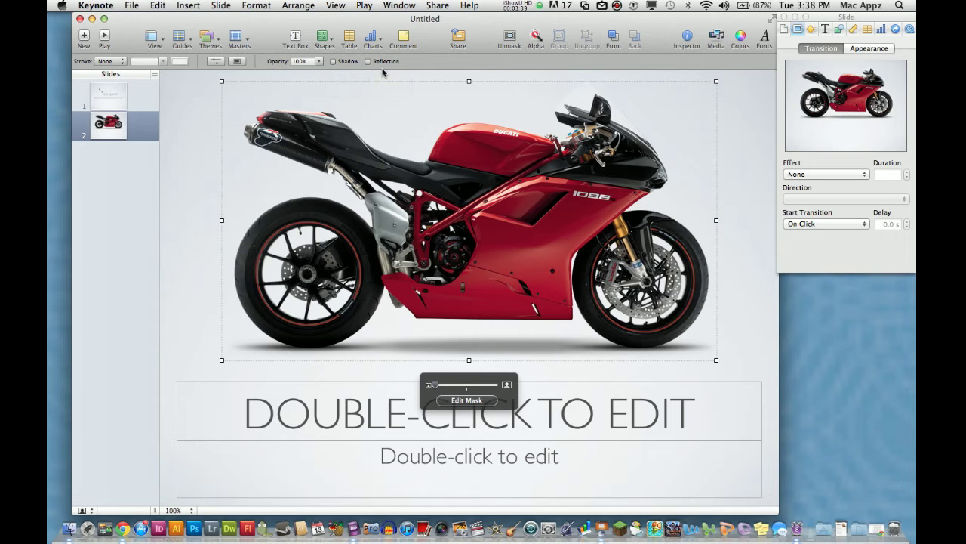
Delete slide 2's title placeholder and select the subtitle text box.
{"action": "left_click", "coordinate": [385, 415]}
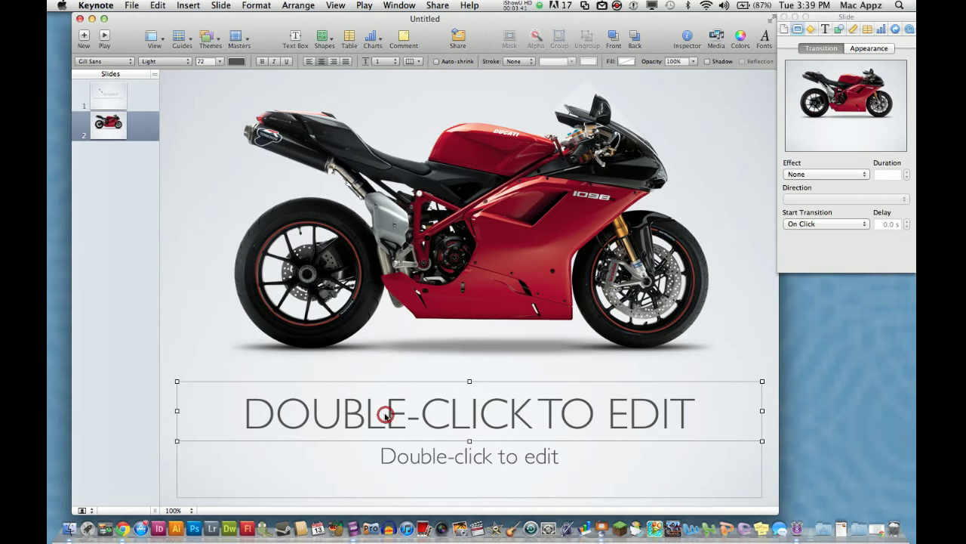
{"action": "key", "text": "Delete"}
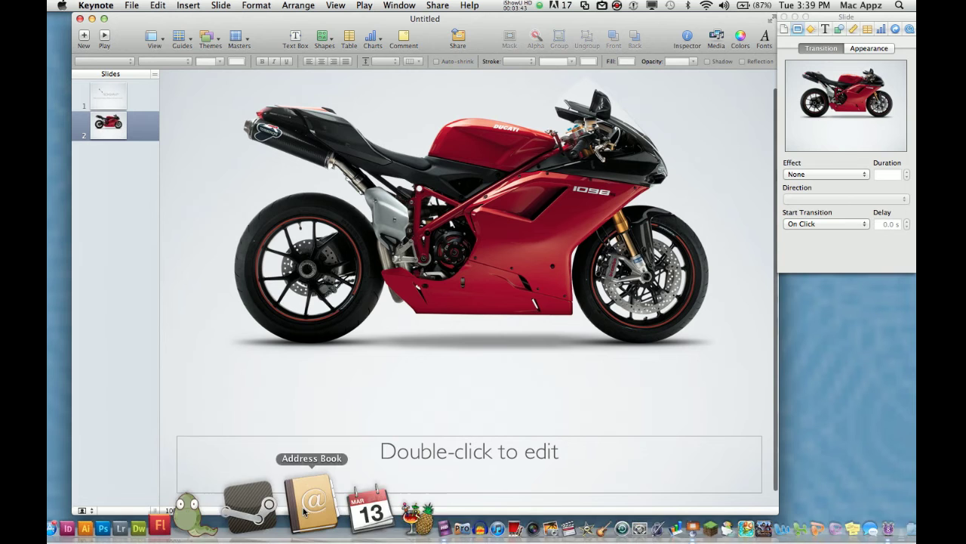
{"action": "left_click", "coordinate": [316, 492]}
{"action": "left_click", "coordinate": [312, 416]}
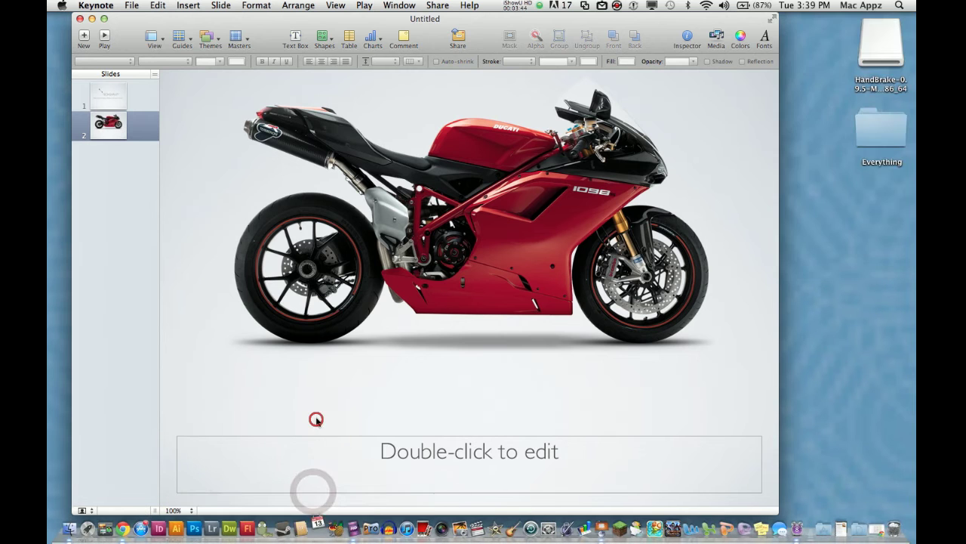
{"action": "left_click", "coordinate": [317, 458]}
{"action": "left_click", "coordinate": [319, 457]}
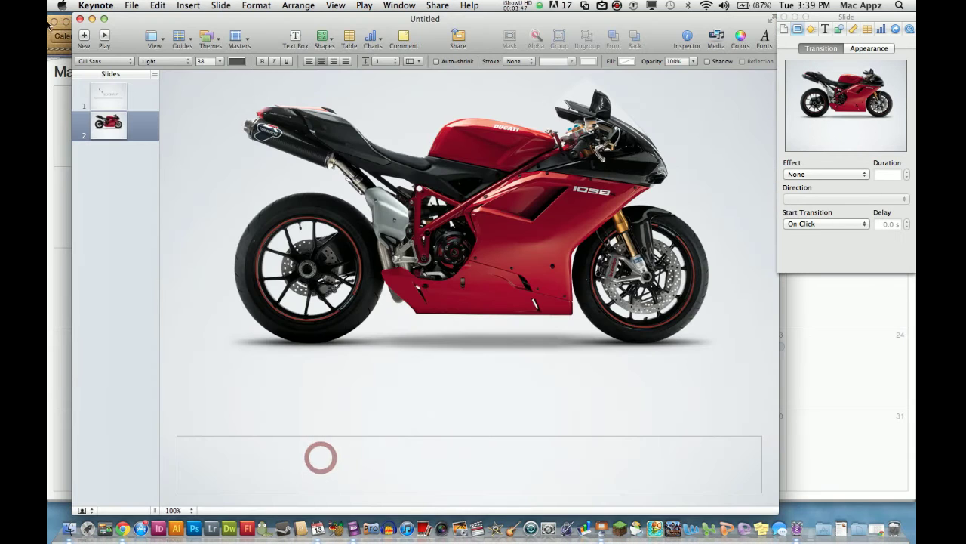
Close the background calendar window, delete the empty text box, and insert a table.
{"action": "left_click", "coordinate": [52, 22]}
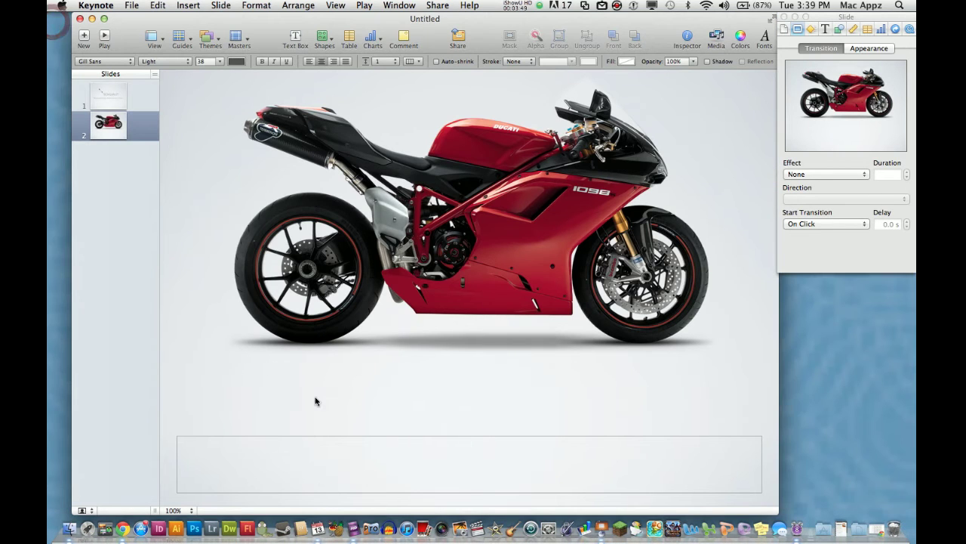
{"action": "left_click", "coordinate": [408, 419]}
{"action": "left_click", "coordinate": [400, 442]}
{"action": "key", "text": "Delete"}
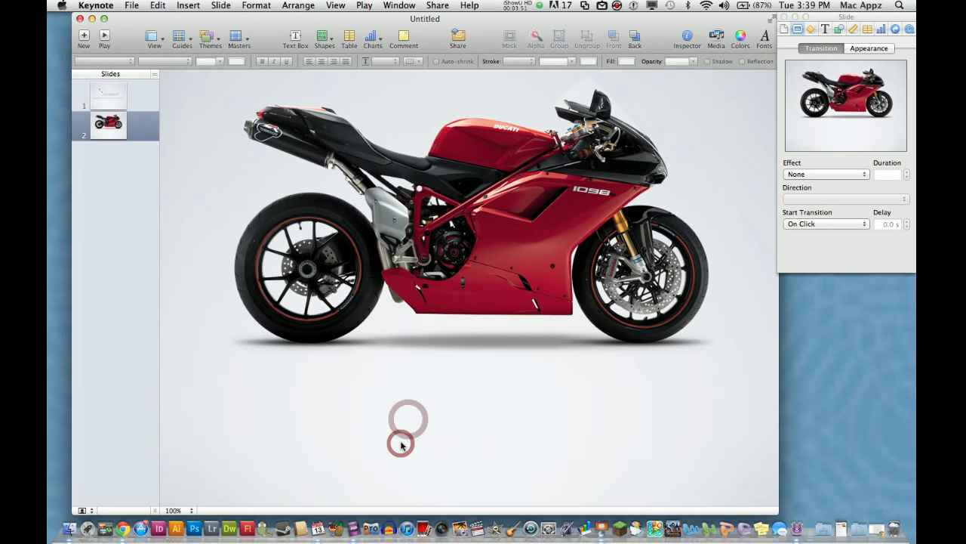
{"action": "left_click", "coordinate": [350, 38]}
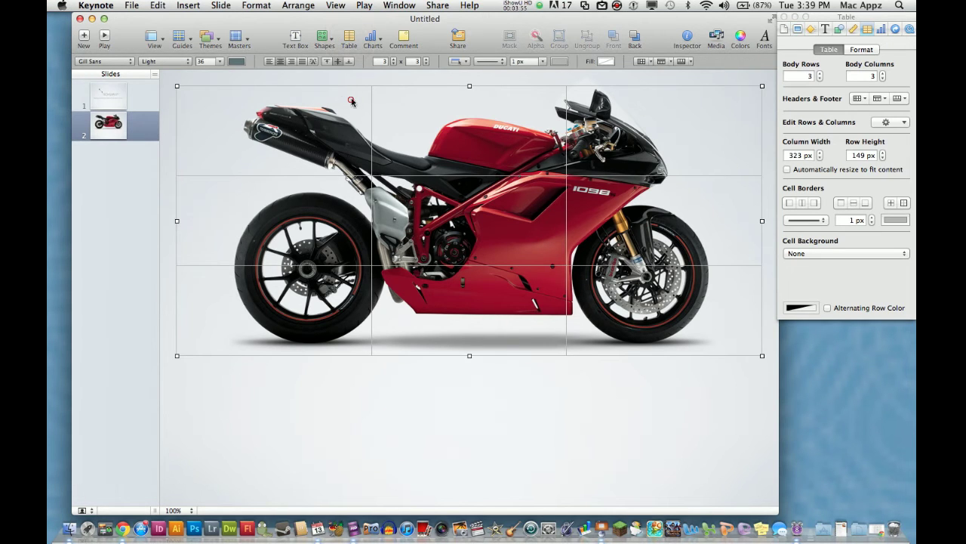
Shorten the table from its top edge and move it below the motorcycle.
{"action": "left_click_drag", "start_coordinate": [470, 86], "coordinate": [468, 256]}
{"action": "left_click_drag", "start_coordinate": [443, 338], "coordinate": [447, 413]}
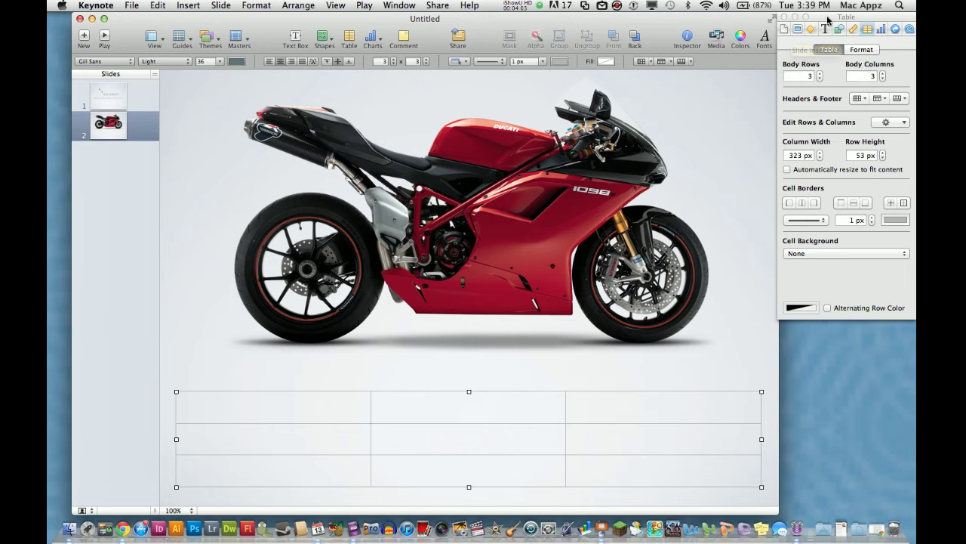
{"action": "left_click_drag", "start_coordinate": [828, 20], "coordinate": [150, 46]}
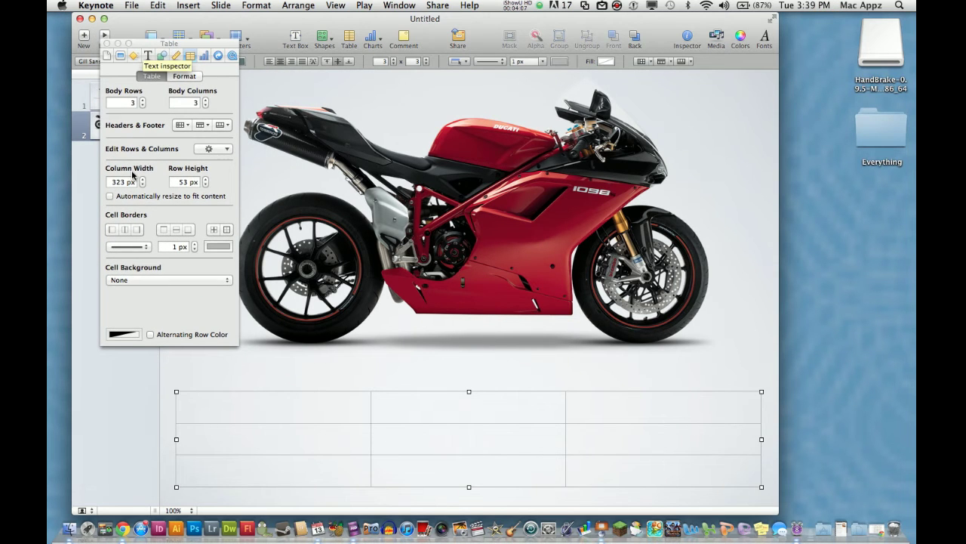
Try the Body Rows stepper, keep the table at three rows, and close the table settings panel.
{"action": "left_click", "coordinate": [143, 100]}
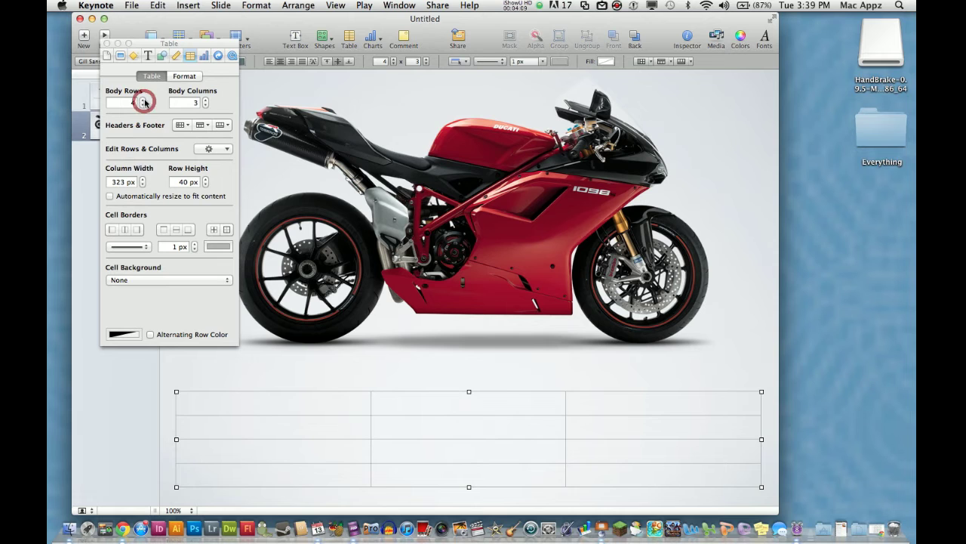
{"action": "left_click", "coordinate": [143, 105]}
{"action": "left_click", "coordinate": [143, 99]}
{"action": "left_click", "coordinate": [144, 105]}
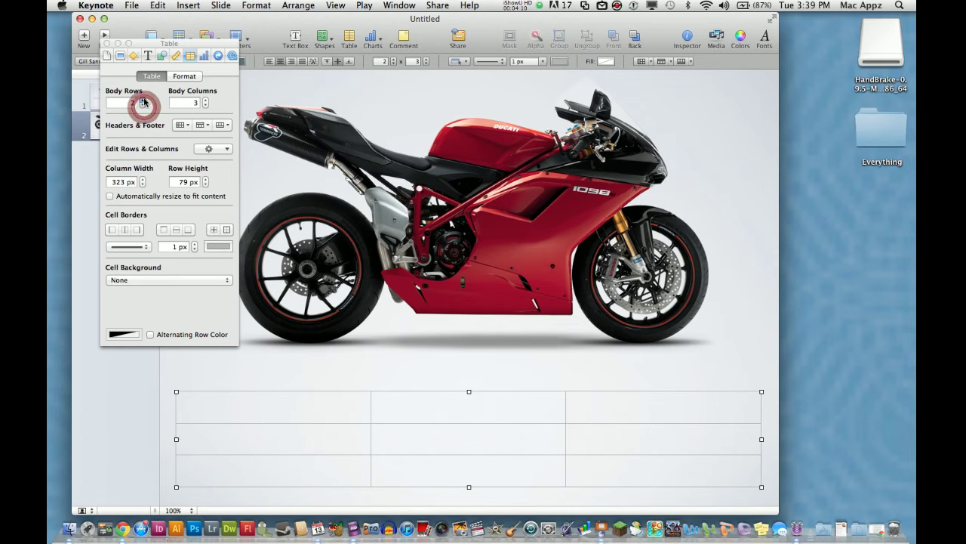
{"action": "left_click", "coordinate": [204, 100]}
{"action": "left_click", "coordinate": [205, 106]}
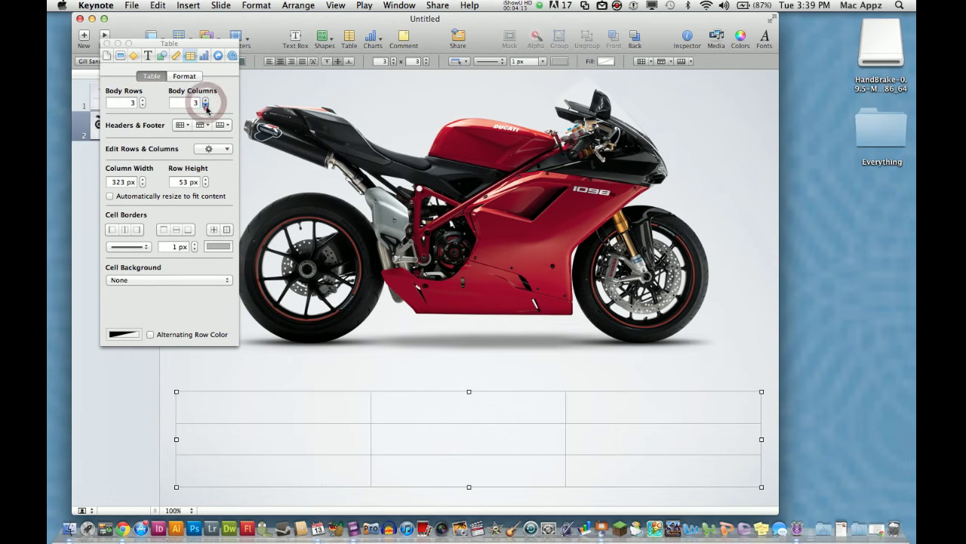
{"action": "left_click", "coordinate": [207, 107]}
{"action": "left_click", "coordinate": [209, 149]}
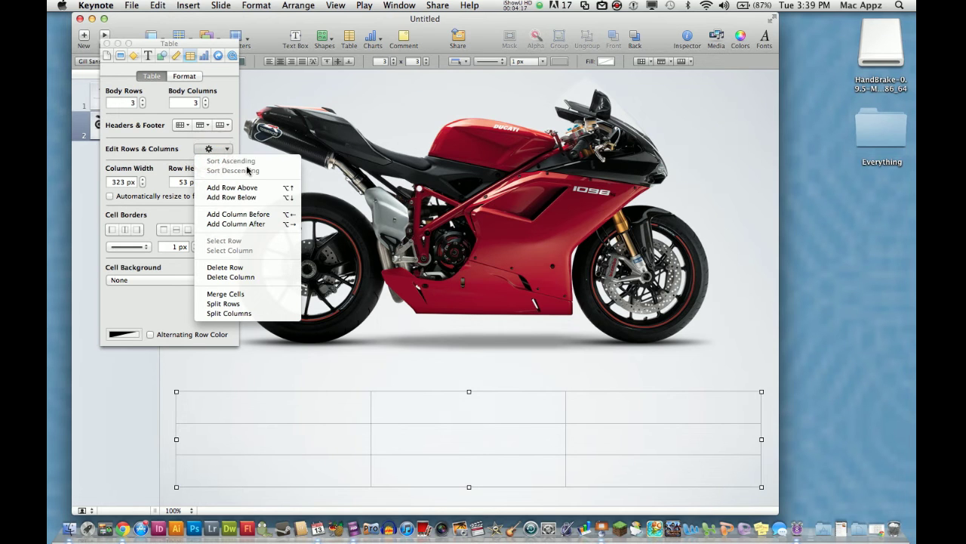
{"action": "left_click", "coordinate": [151, 161]}
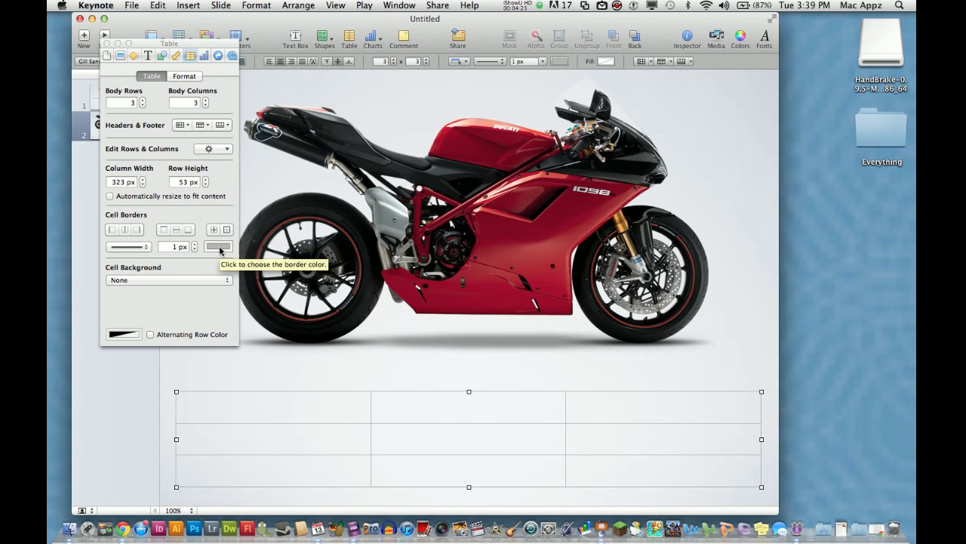
{"action": "left_click", "coordinate": [106, 43]}
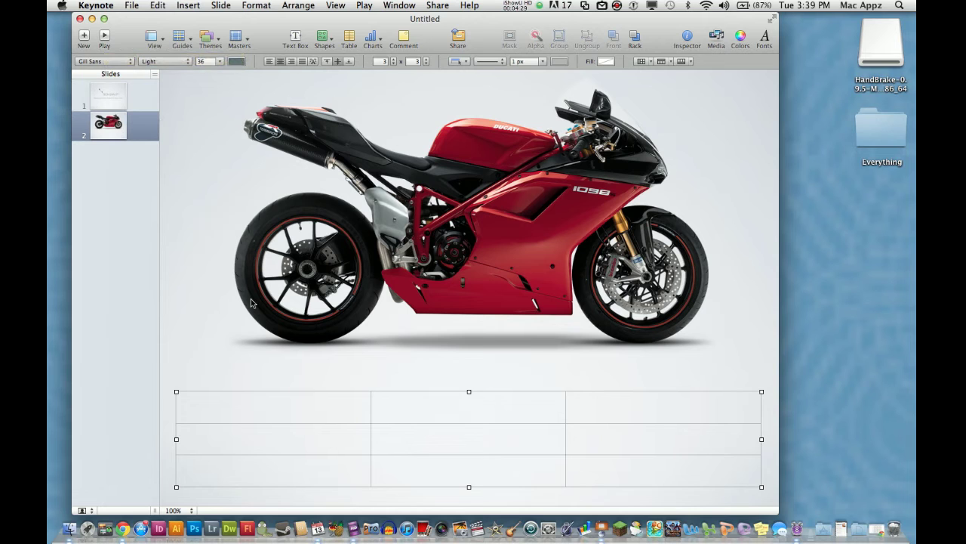
Add a third slide and delete its title and subtitle placeholders.
{"action": "left_click", "coordinate": [265, 418]}
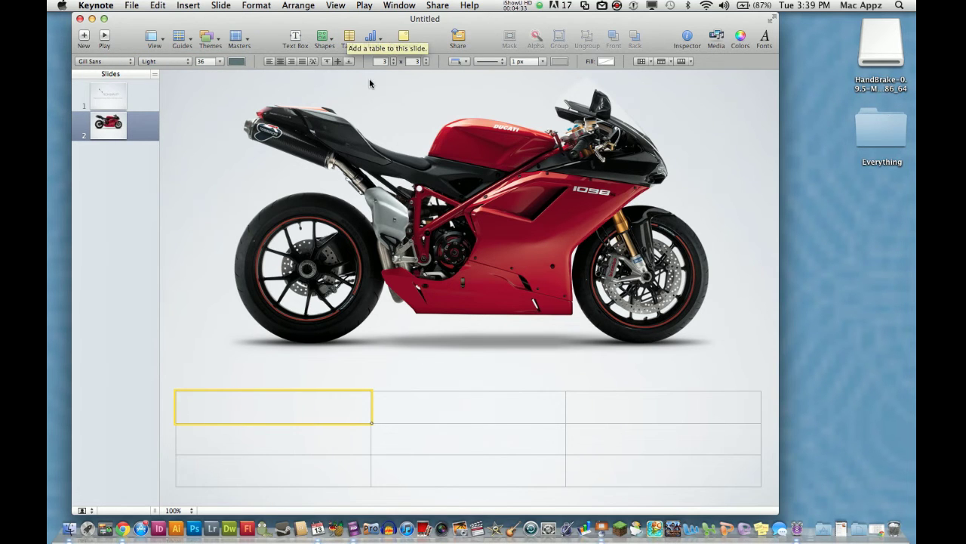
{"action": "left_click", "coordinate": [372, 40]}
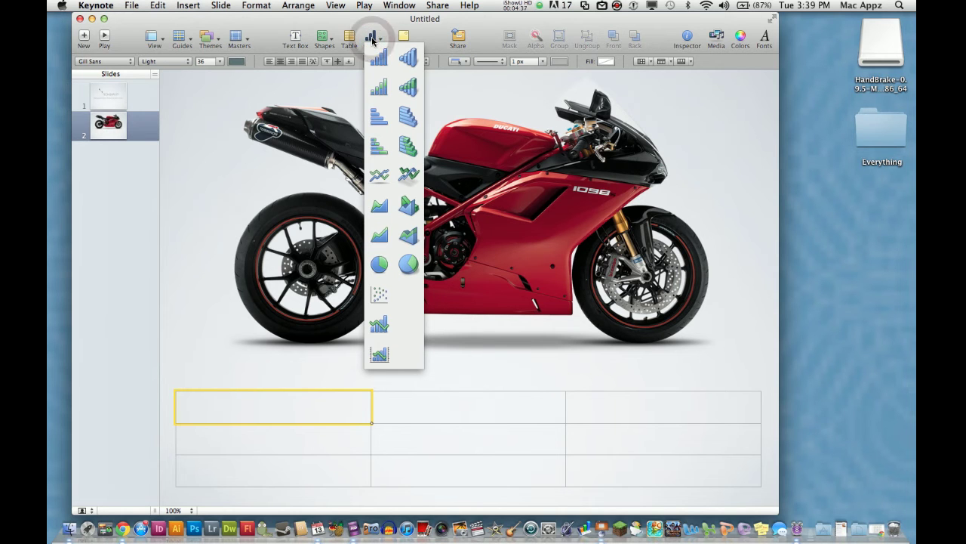
{"action": "left_click", "coordinate": [373, 40]}
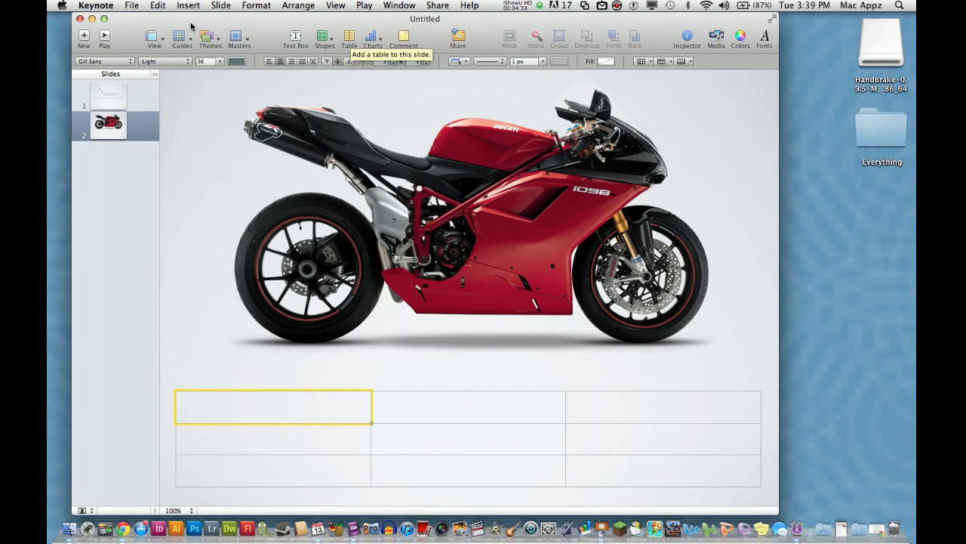
{"action": "left_click", "coordinate": [221, 6]}
{"action": "left_click", "coordinate": [226, 19]}
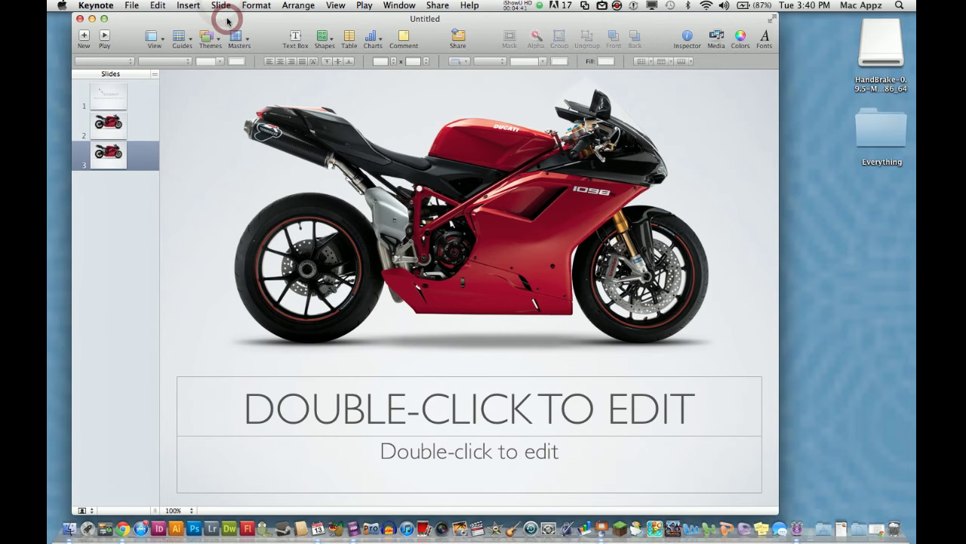
{"action": "left_click", "coordinate": [305, 411]}
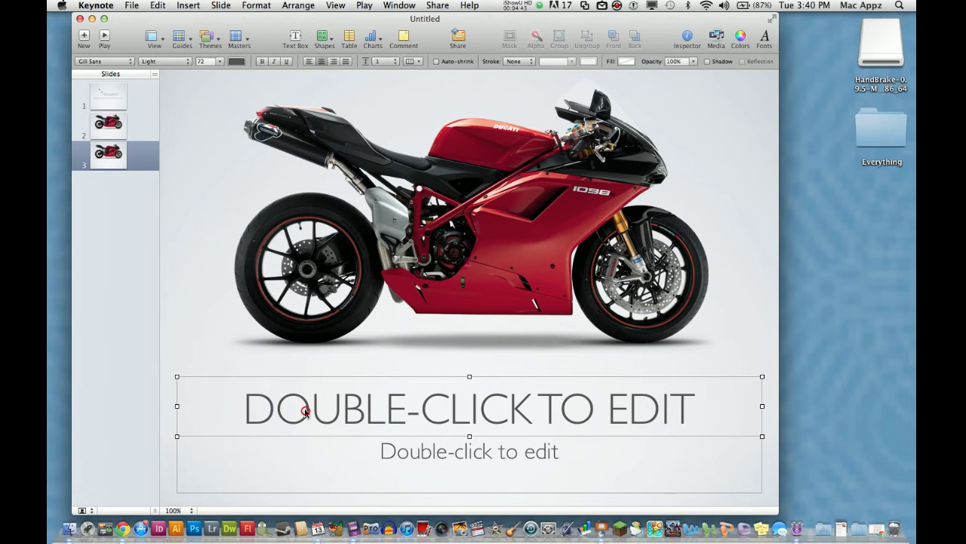
{"action": "key", "text": "Delete"}
{"action": "left_click", "coordinate": [309, 449]}
{"action": "key", "text": "Delete"}
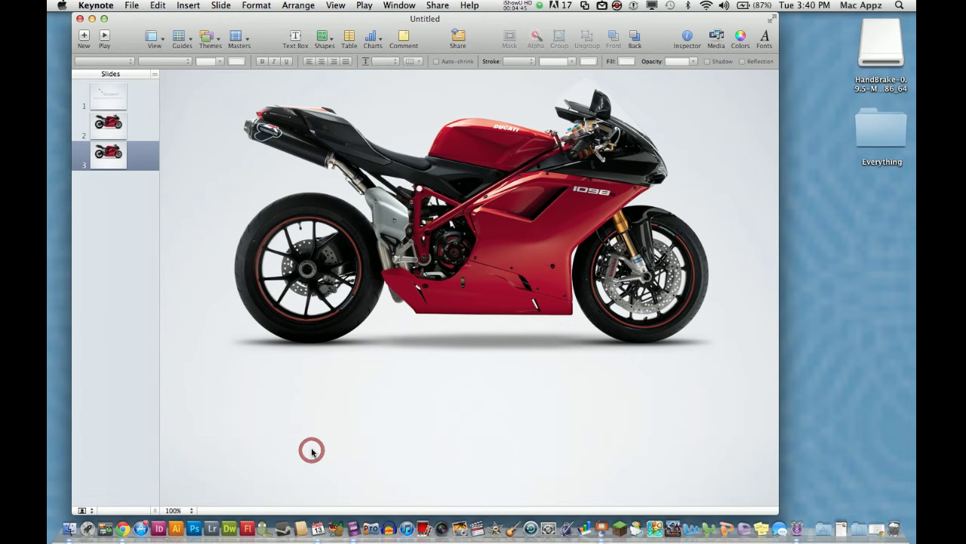
Insert a 3D stacked column chart and move it and its Region legend below the motorcycle.
{"action": "left_click", "coordinate": [374, 36]}
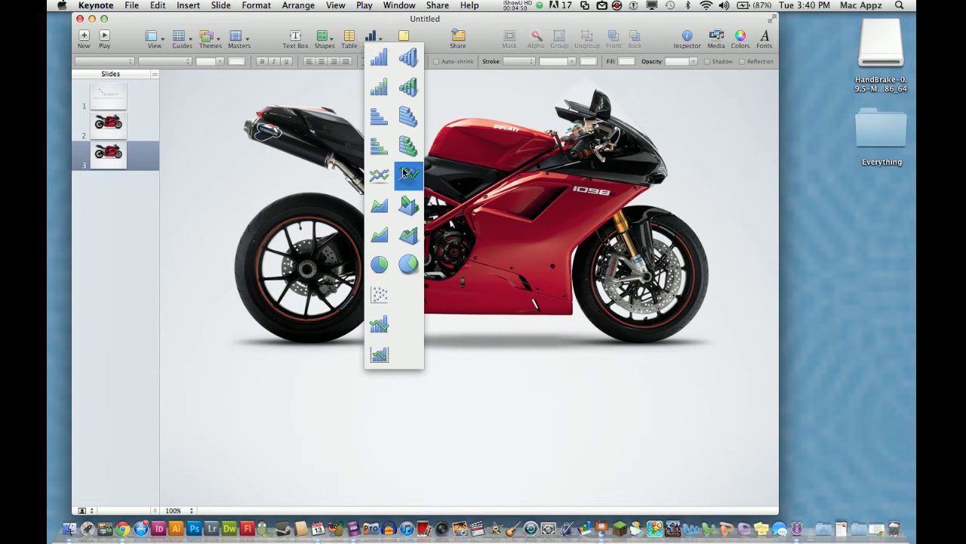
{"action": "left_click", "coordinate": [408, 88]}
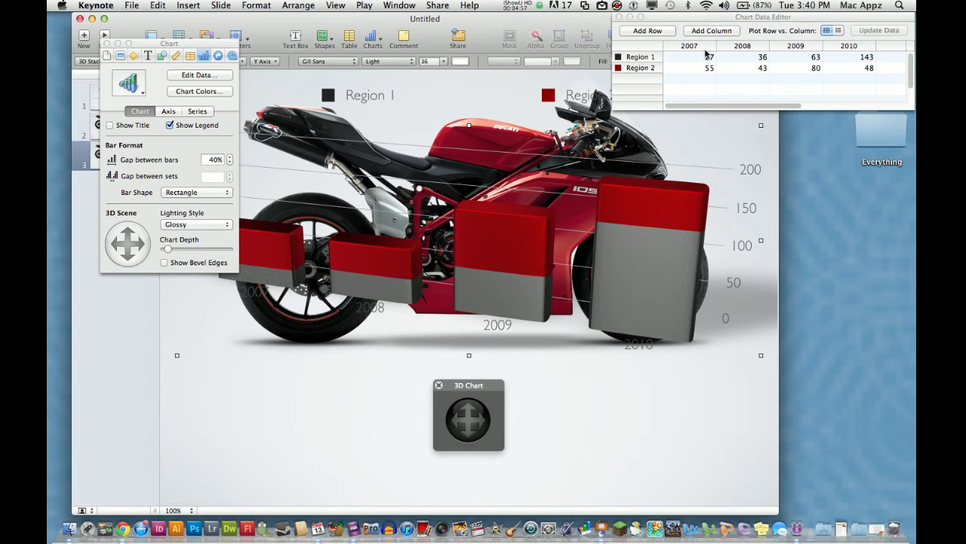
{"action": "left_click_drag", "start_coordinate": [384, 92], "coordinate": [362, 376]}
{"action": "left_click_drag", "start_coordinate": [364, 283], "coordinate": [368, 450]}
Delete the motorcycle from slide 3 and move the legend and chart up.
{"action": "left_click", "coordinate": [414, 313]}
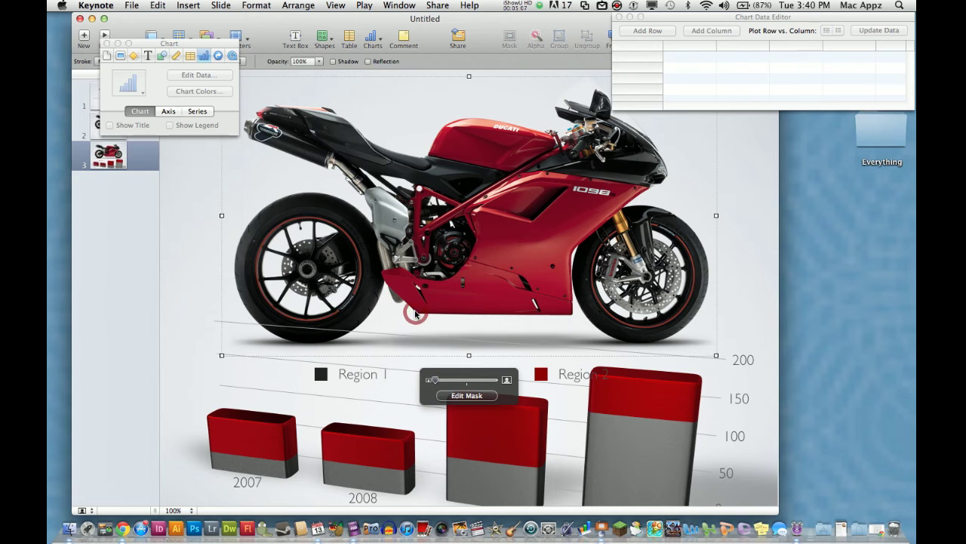
{"action": "key", "text": "Delete"}
{"action": "left_click", "coordinate": [371, 378]}
{"action": "left_click_drag", "start_coordinate": [371, 377], "coordinate": [386, 189]}
{"action": "left_click", "coordinate": [378, 412]}
{"action": "left_click_drag", "start_coordinate": [380, 345], "coordinate": [385, 313]}
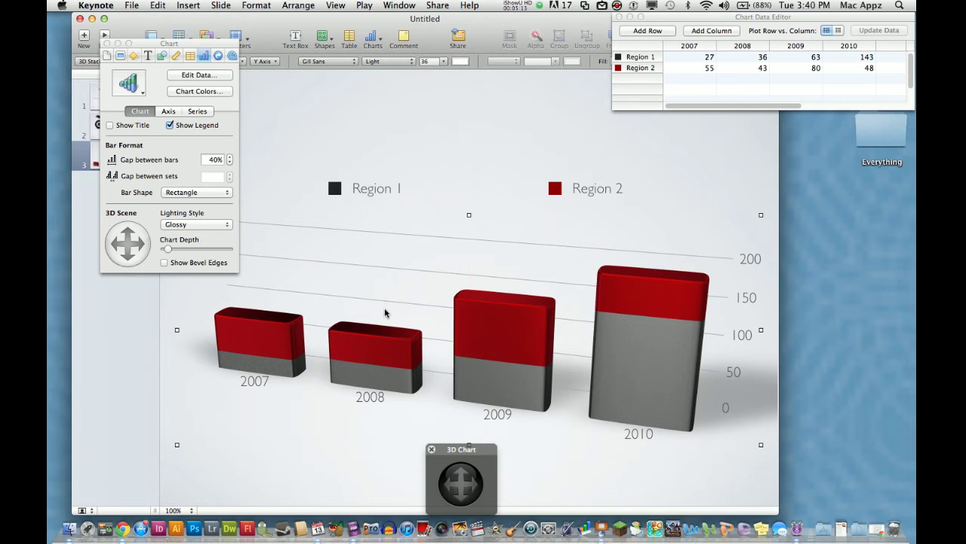
Set Region 1's 2007 and 2008 values to 55 and 45, then edit the 2009 label.
{"action": "left_click", "coordinate": [709, 57]}
{"action": "type", "text": "55"}
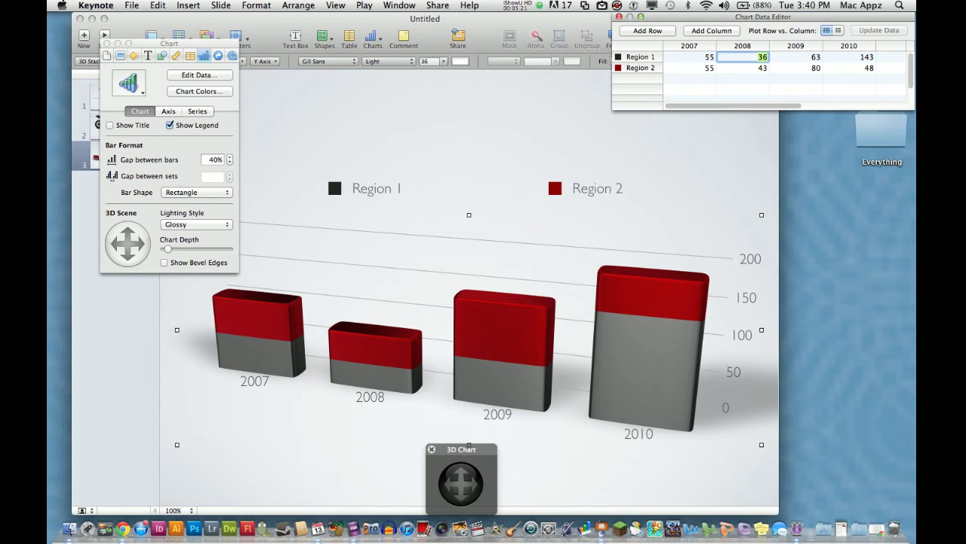
{"action": "type", "text": "45"}
{"action": "key", "text": "Tab"}
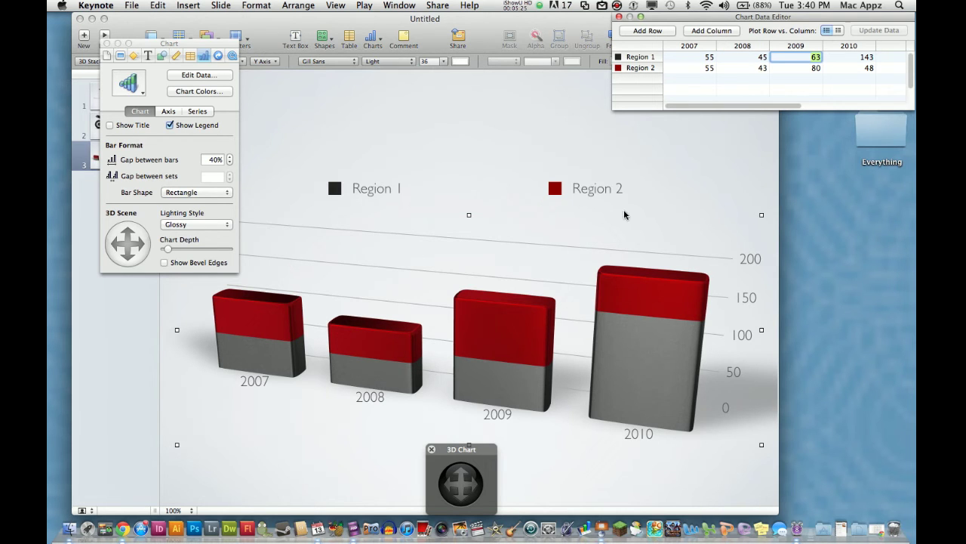
{"action": "double_click", "coordinate": [496, 414]}
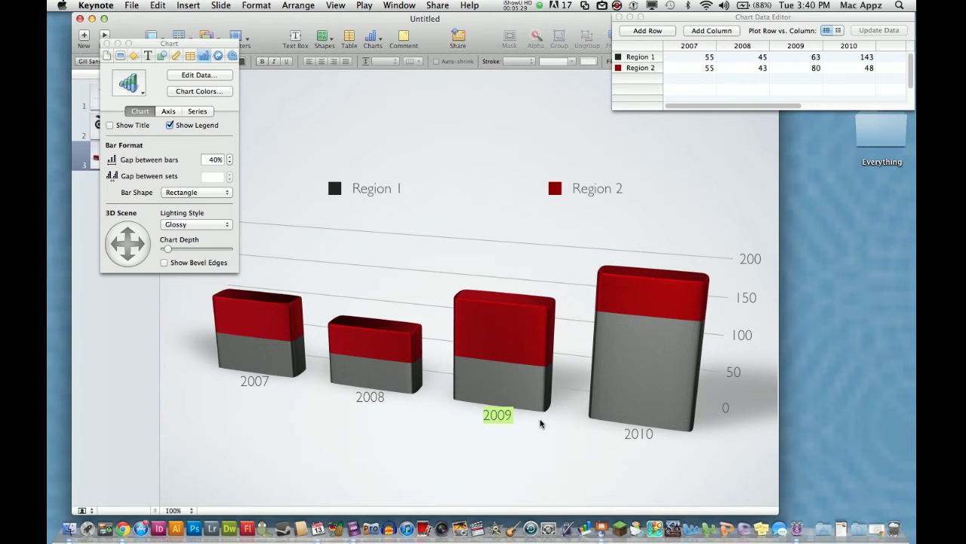
Relabel 2009 as 2012 and close the Chart Data Editor.
{"action": "type", "text": "2012"}
{"action": "left_click", "coordinate": [108, 46]}
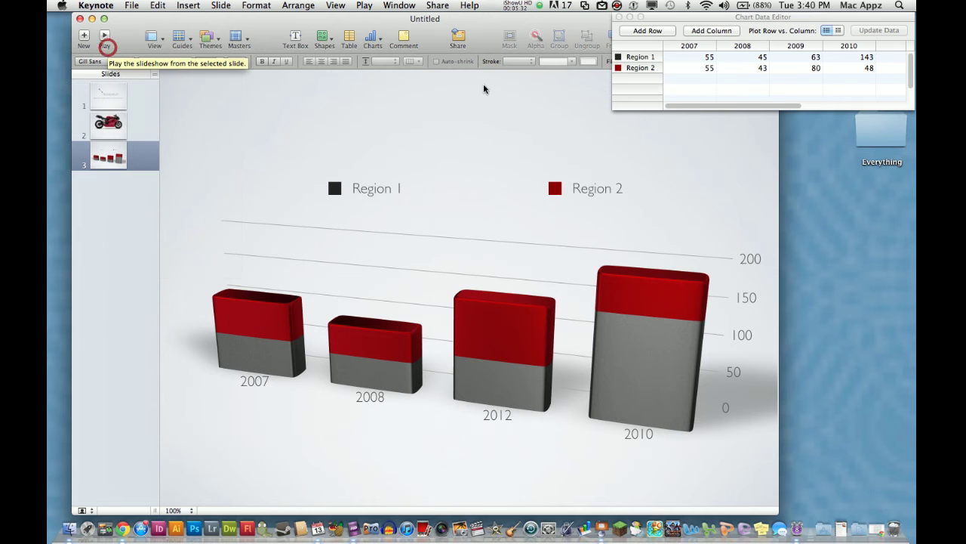
{"action": "left_click", "coordinate": [618, 17]}
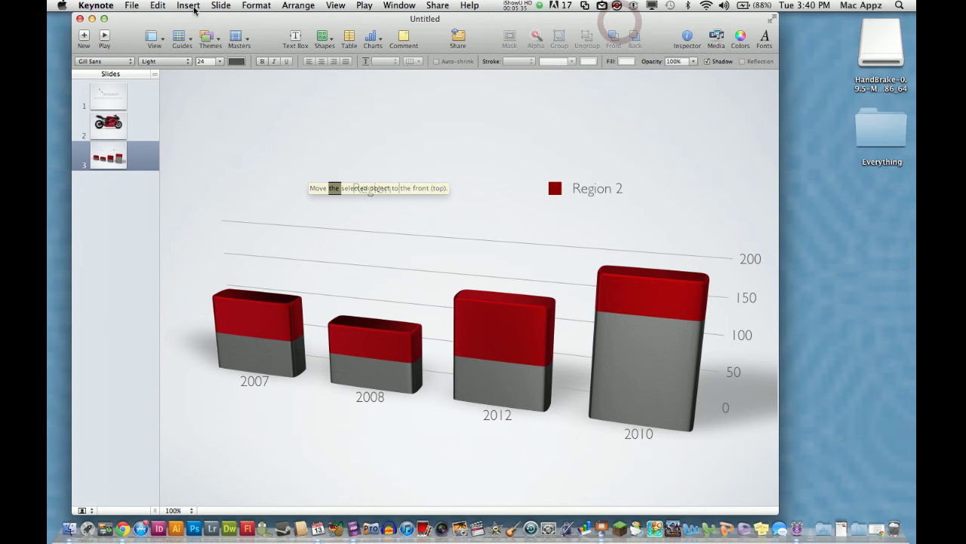
Add a fourth slide after the chart and delete its motorcycle picture.
{"action": "left_click", "coordinate": [220, 5]}
{"action": "left_click", "coordinate": [236, 20]}
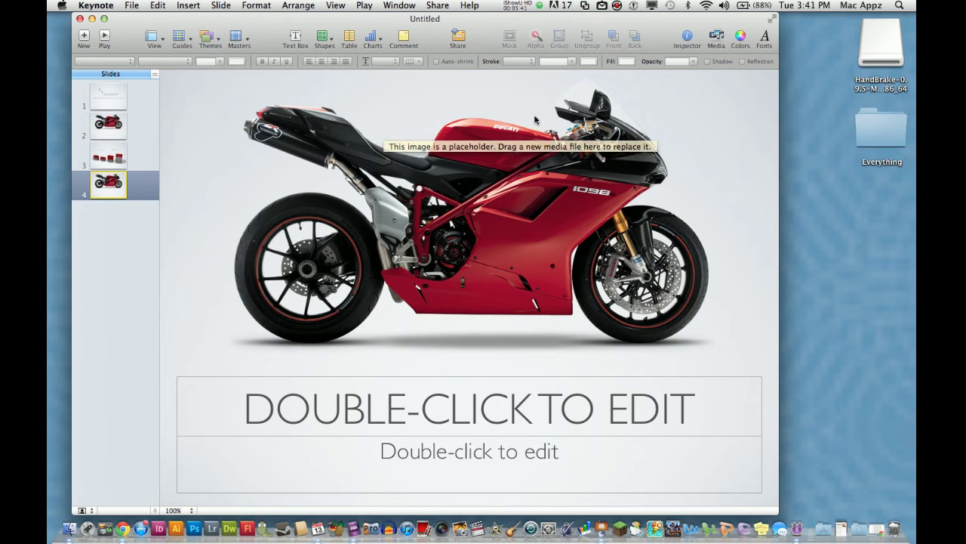
{"action": "left_click", "coordinate": [678, 162]}
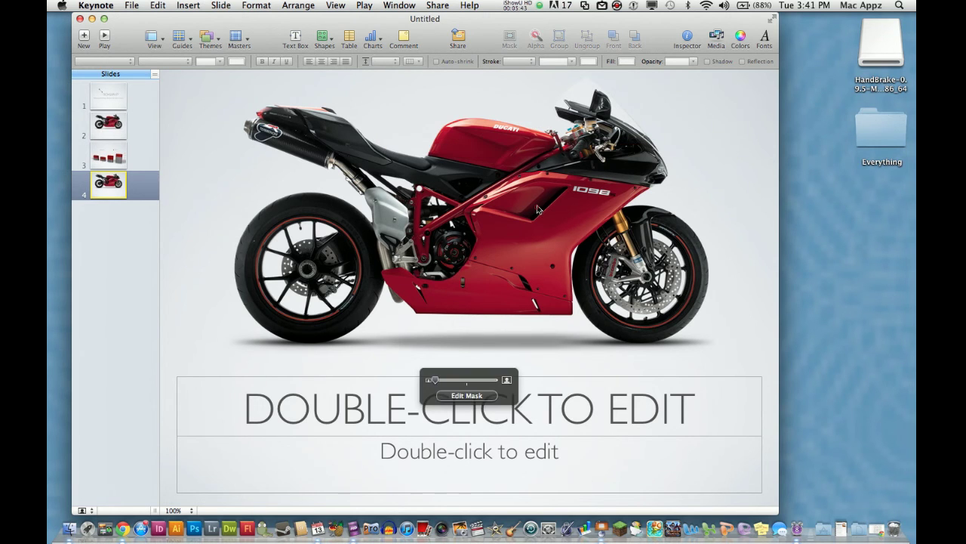
{"action": "key", "text": "Delete"}
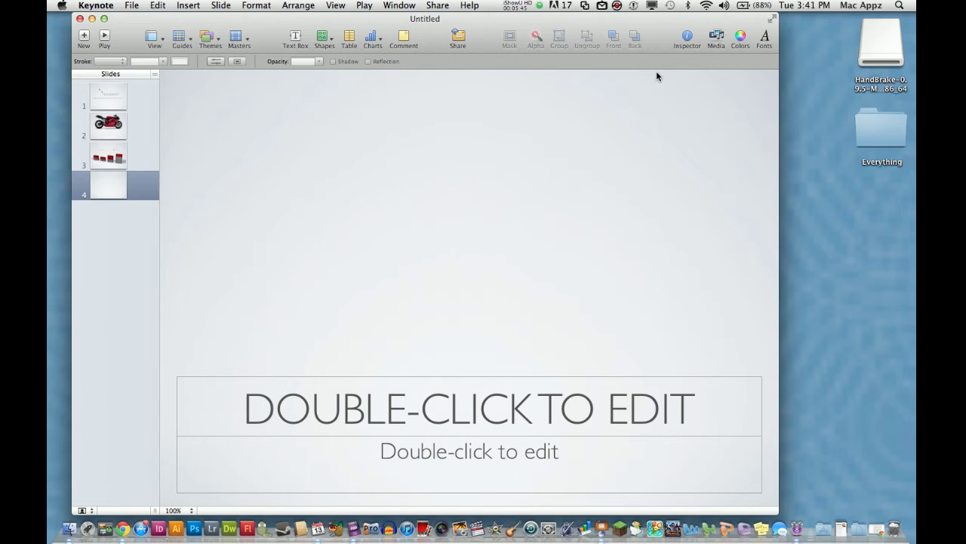
{"action": "left_click", "coordinate": [716, 37]}
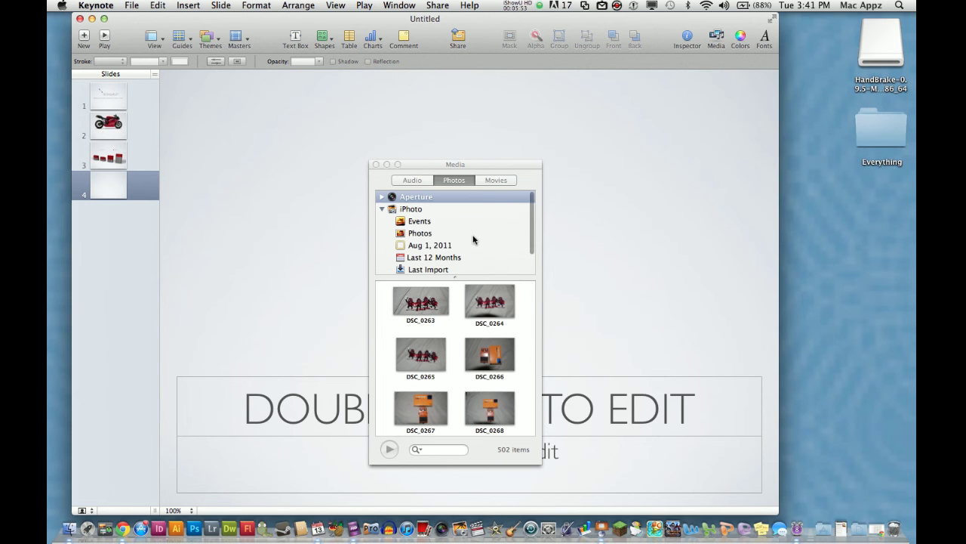
{"action": "scroll", "coordinate": [446, 318], "scroll_direction": "down", "scroll_amount": 3}
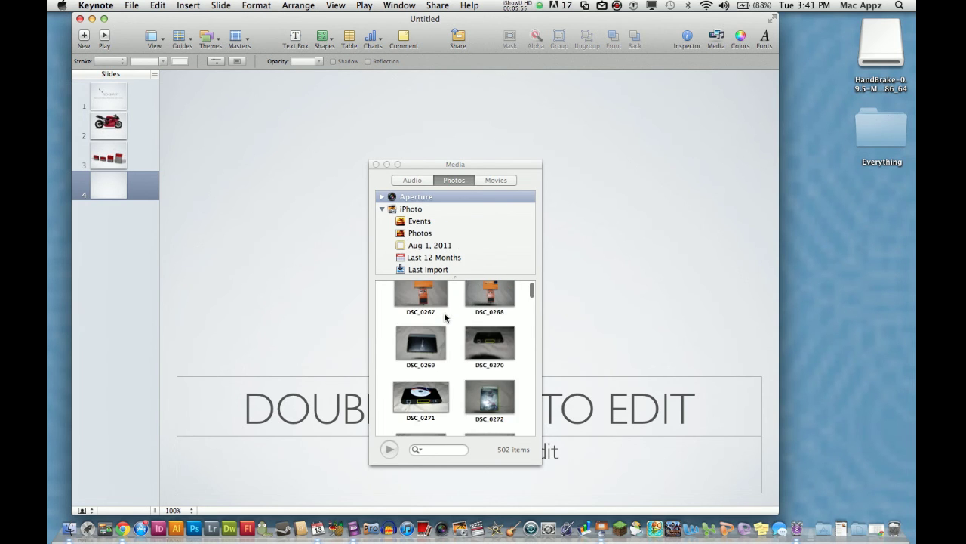
{"action": "scroll", "coordinate": [446, 318], "scroll_direction": "up", "scroll_amount": 3}
{"action": "left_click", "coordinate": [421, 210]}
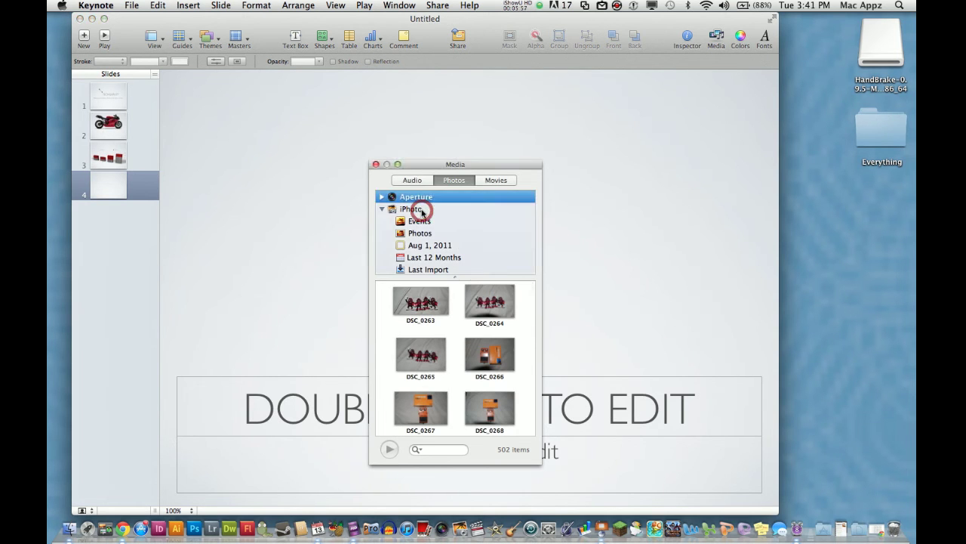
{"action": "left_click", "coordinate": [495, 181]}
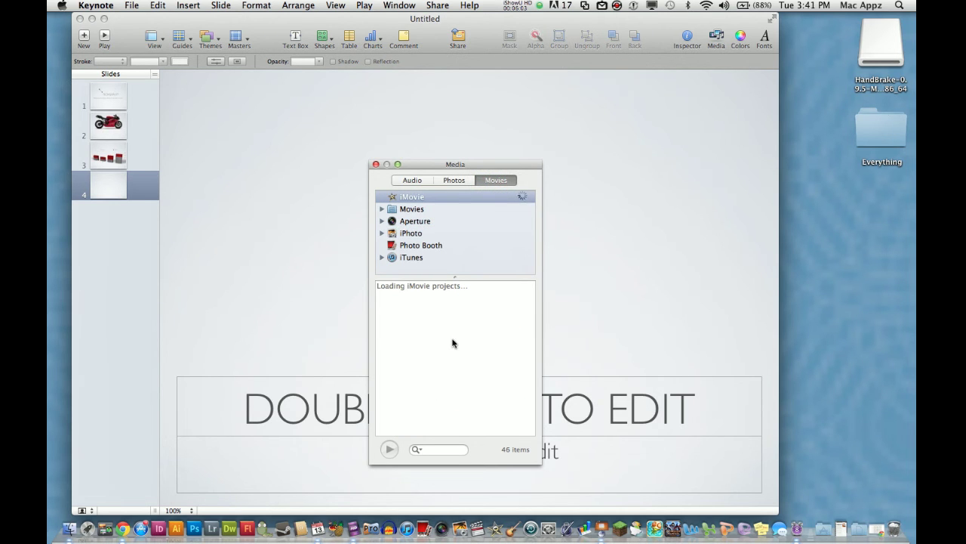
{"action": "left_click", "coordinate": [414, 180]}
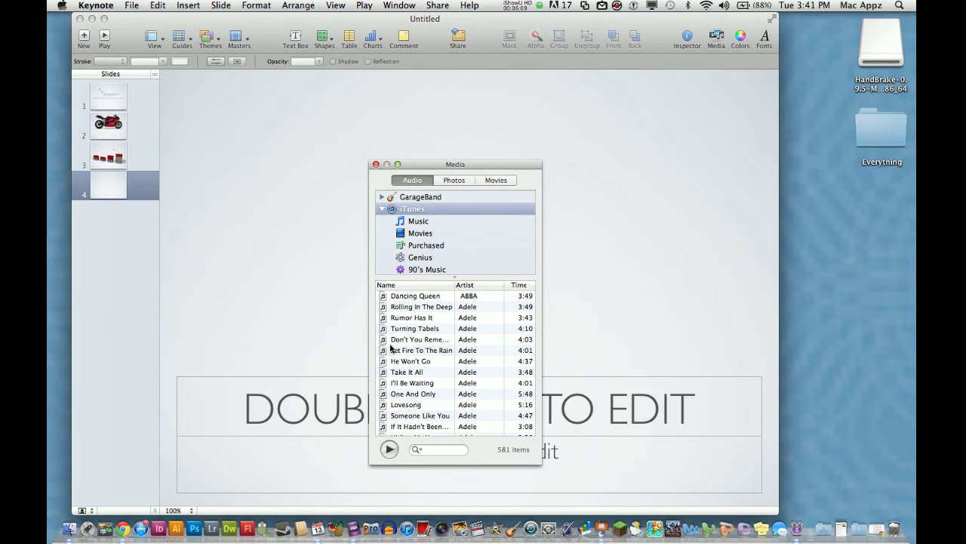
{"action": "left_click_drag", "start_coordinate": [414, 166], "coordinate": [270, 94]}
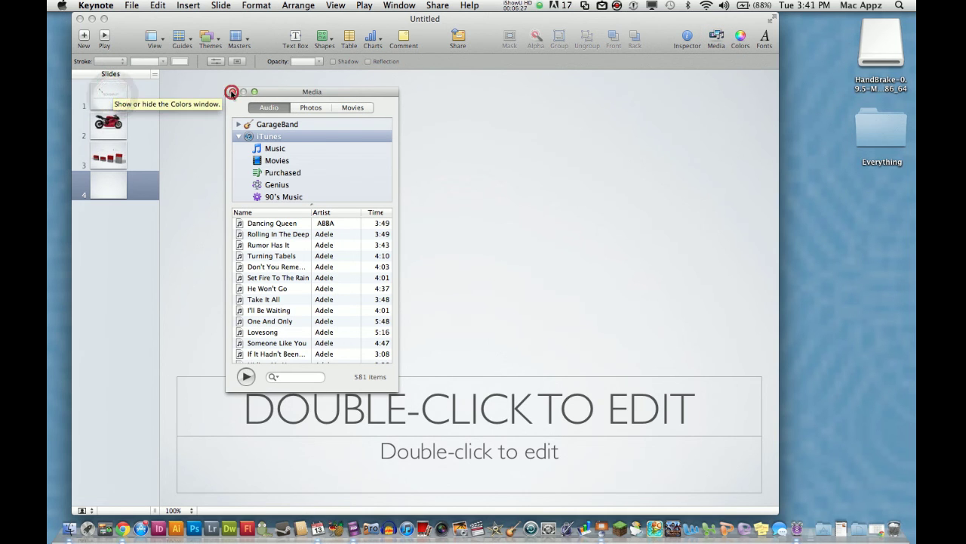
{"action": "left_click", "coordinate": [233, 91]}
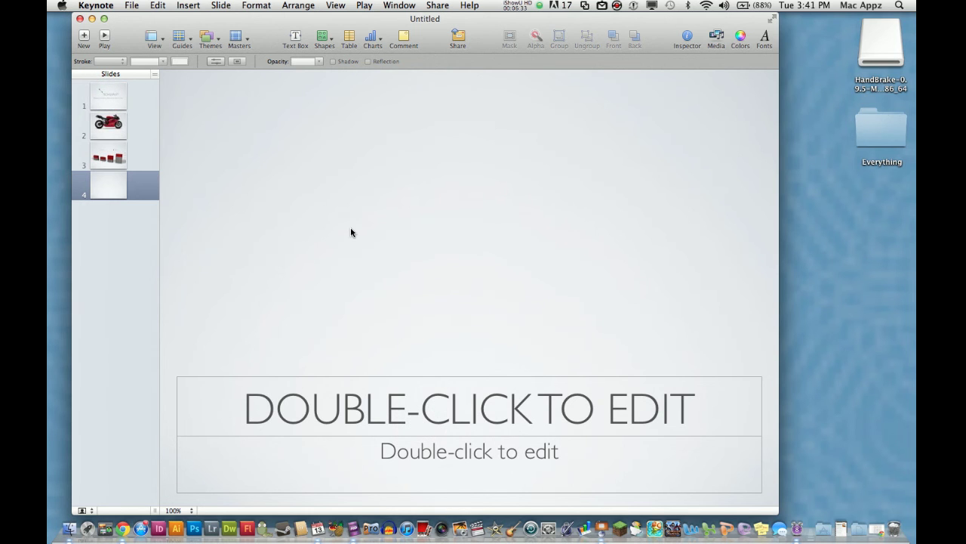
Return to slide 1 and select the TECHGURU77 title, closing the Media browser.
{"action": "key", "text": "Home"}
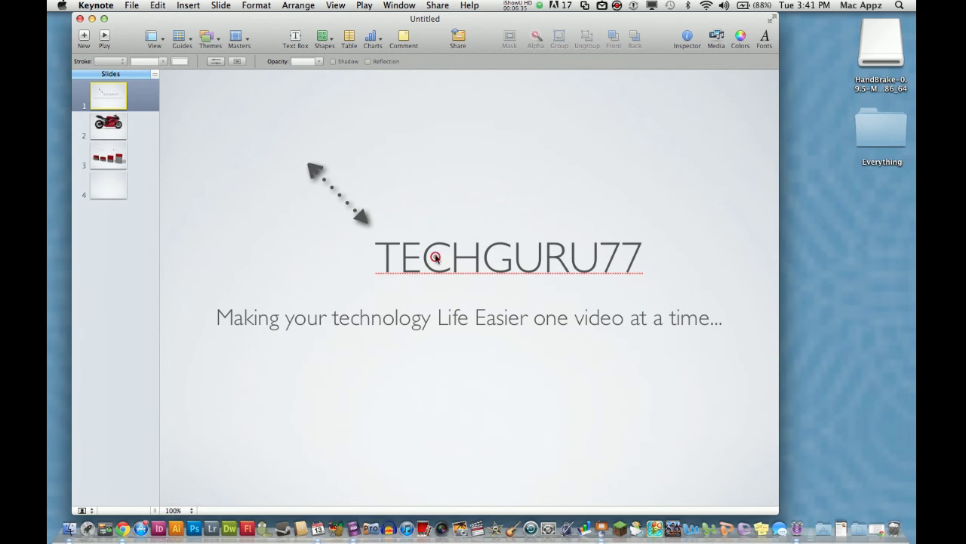
{"action": "left_click", "coordinate": [460, 263]}
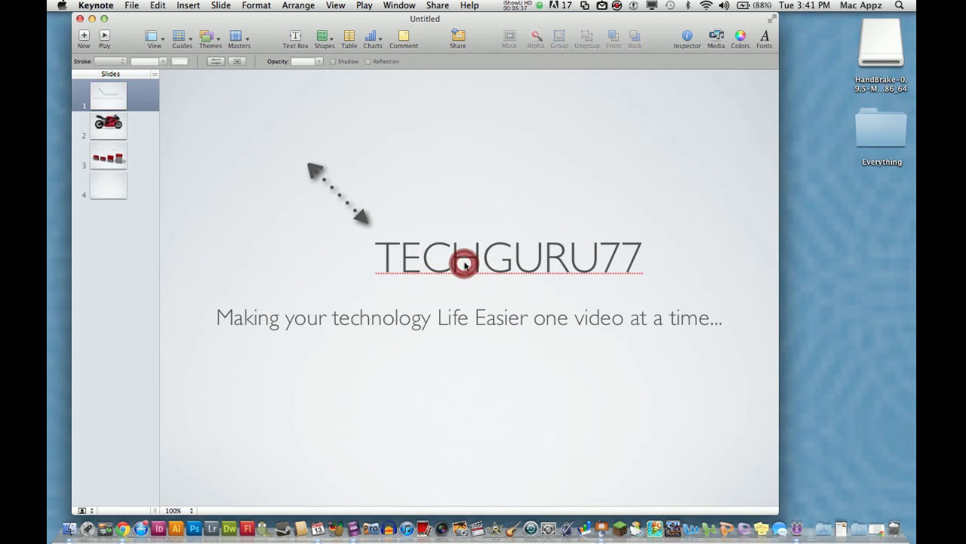
{"action": "left_click", "coordinate": [482, 262]}
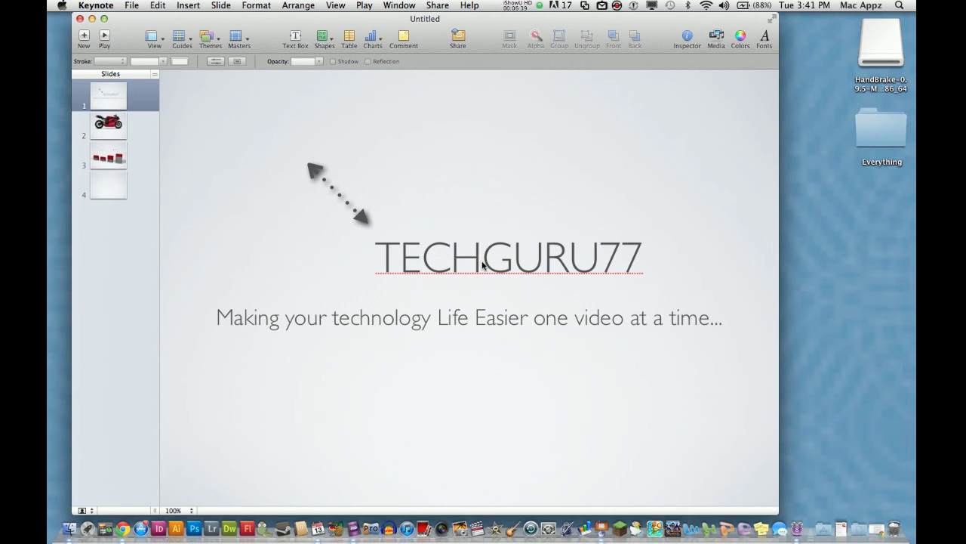
{"action": "left_click", "coordinate": [464, 262]}
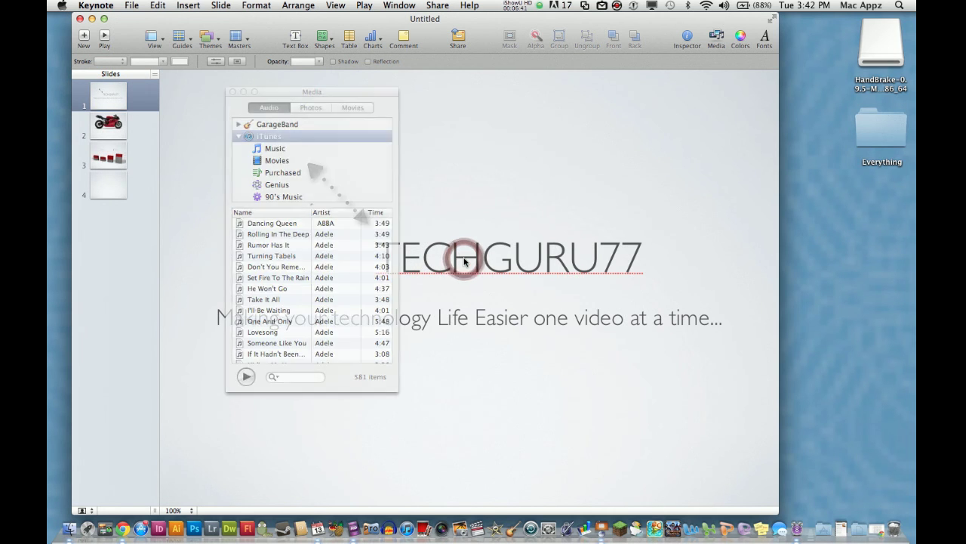
{"action": "left_click", "coordinate": [491, 257]}
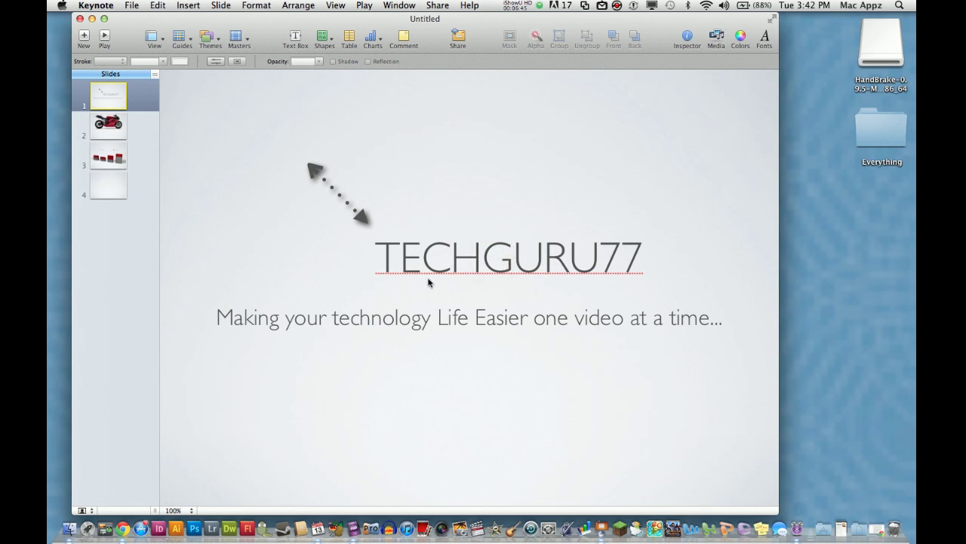
{"action": "left_click", "coordinate": [456, 257]}
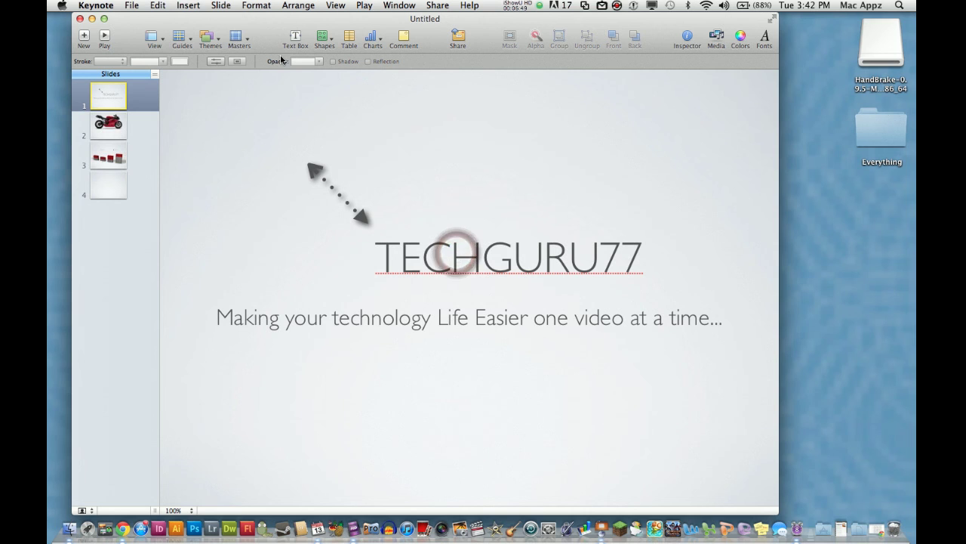
{"action": "left_click", "coordinate": [295, 38]}
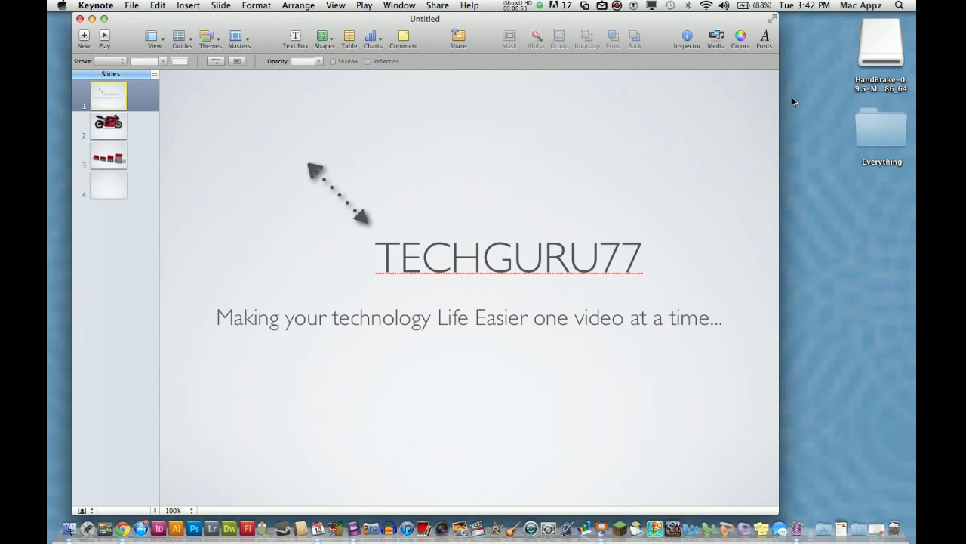
Add a new text box just beneath the TECHGURU77 title.
{"action": "left_click", "coordinate": [767, 42]}
{"action": "key", "text": "super+a"}
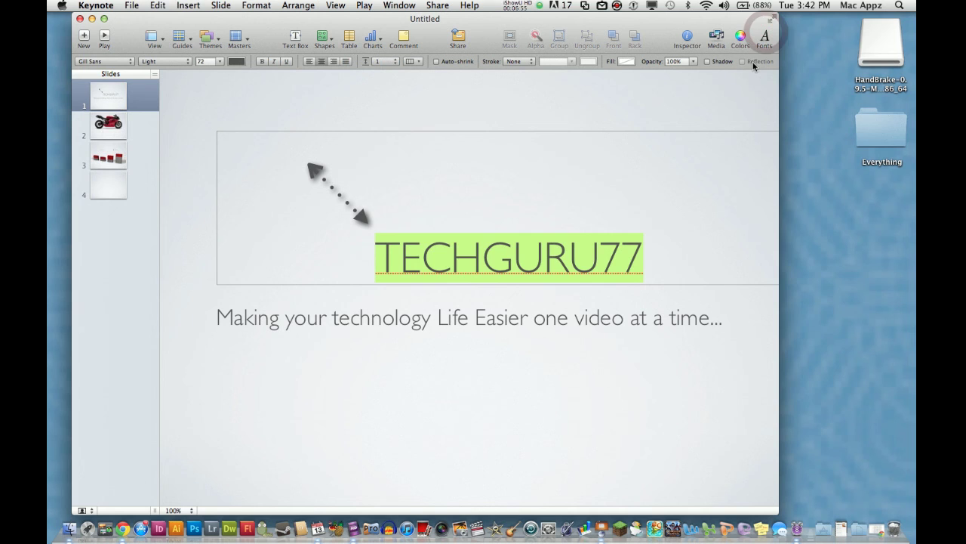
{"action": "key", "text": "super+a"}
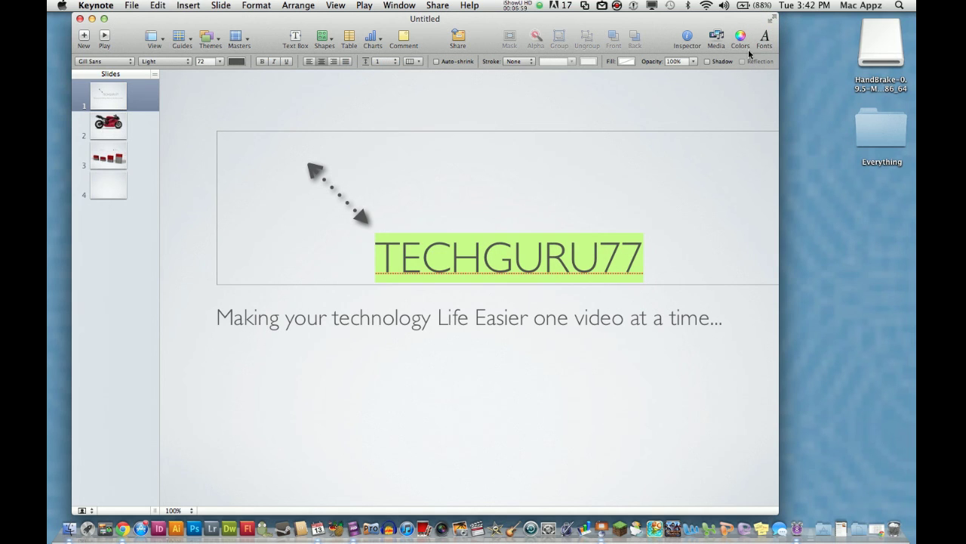
{"action": "left_click", "coordinate": [766, 38]}
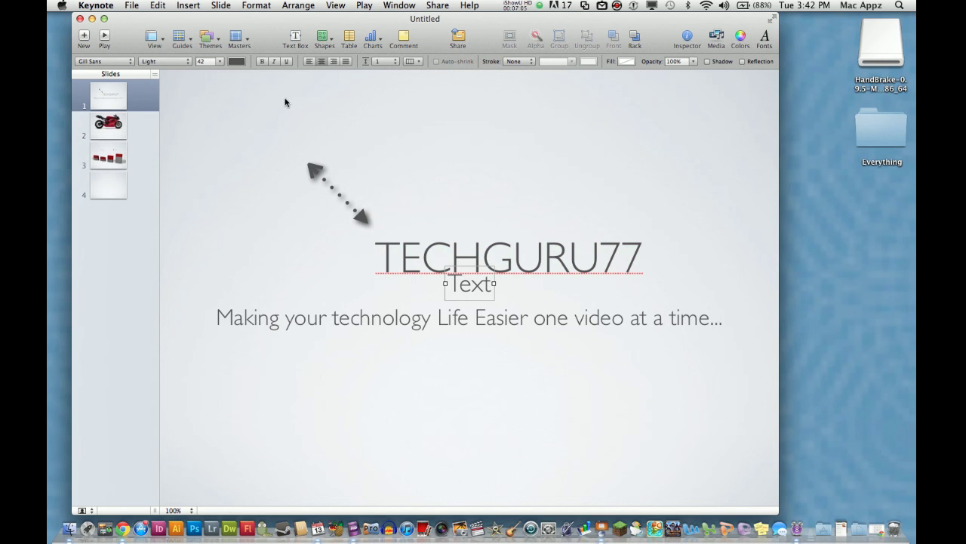
Set the TECHGURU77 title font to Hiragino Kaku Gothic Std.
{"action": "left_click", "coordinate": [518, 257]}
{"action": "left_click", "coordinate": [119, 63]}
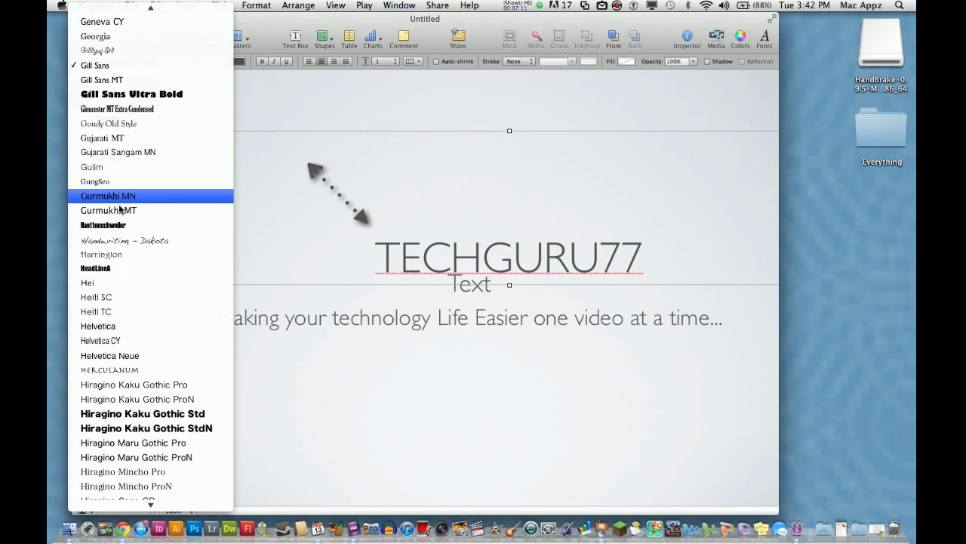
{"action": "left_click", "coordinate": [113, 413]}
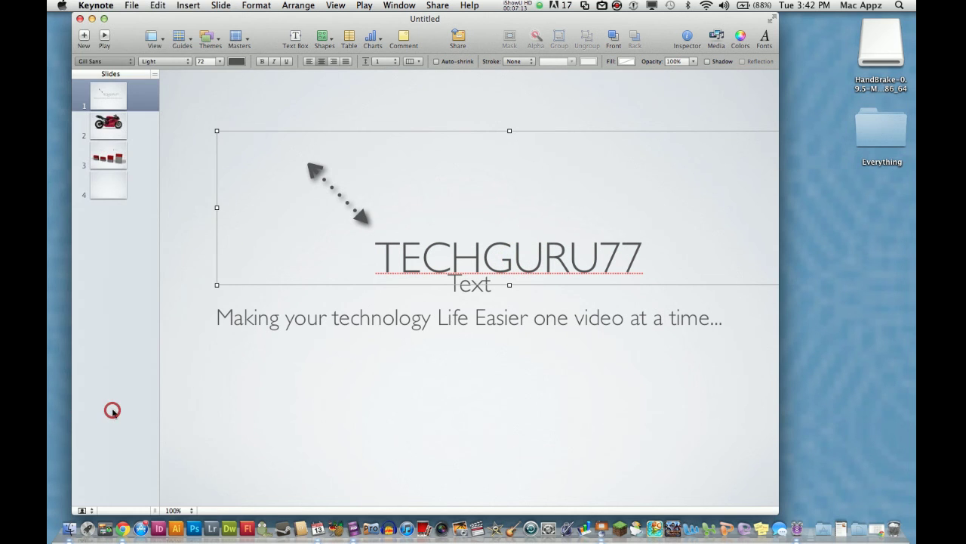